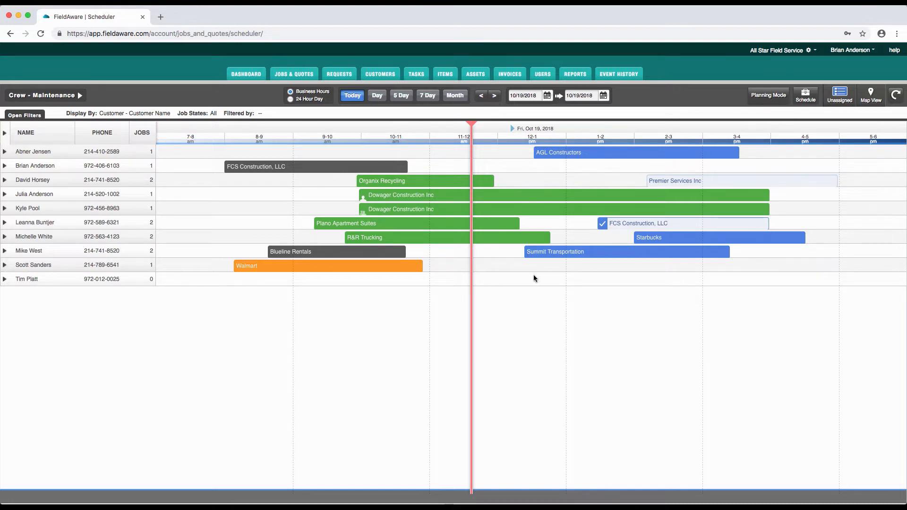
Start a new quote for the Dallas Office location of Premier Services Inc
click(290, 74)
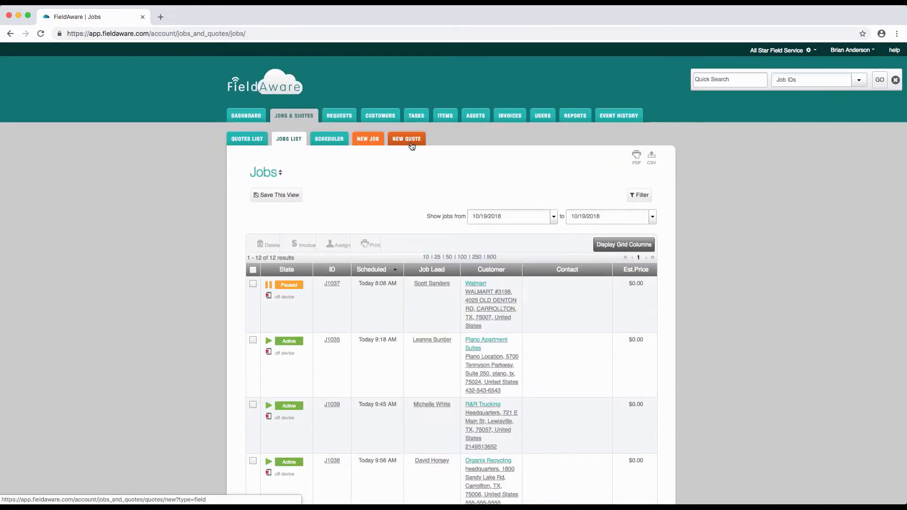
click(411, 144)
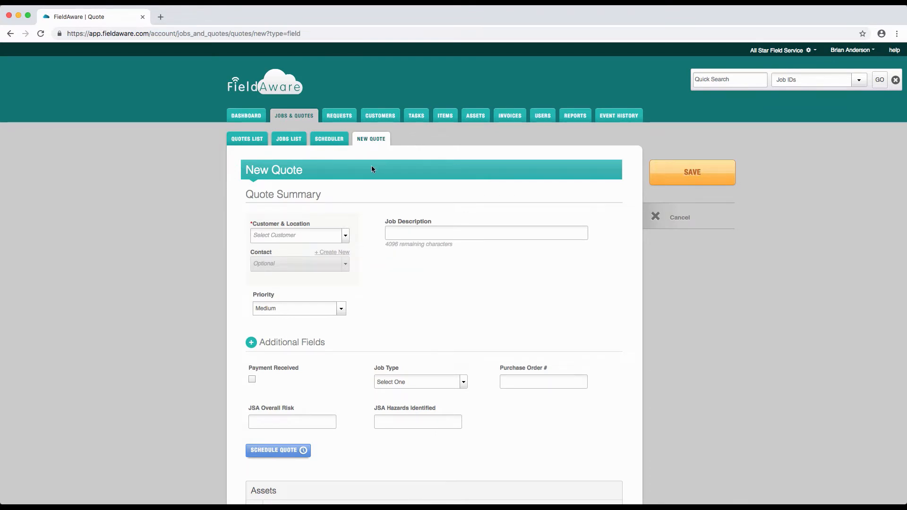
click(325, 232)
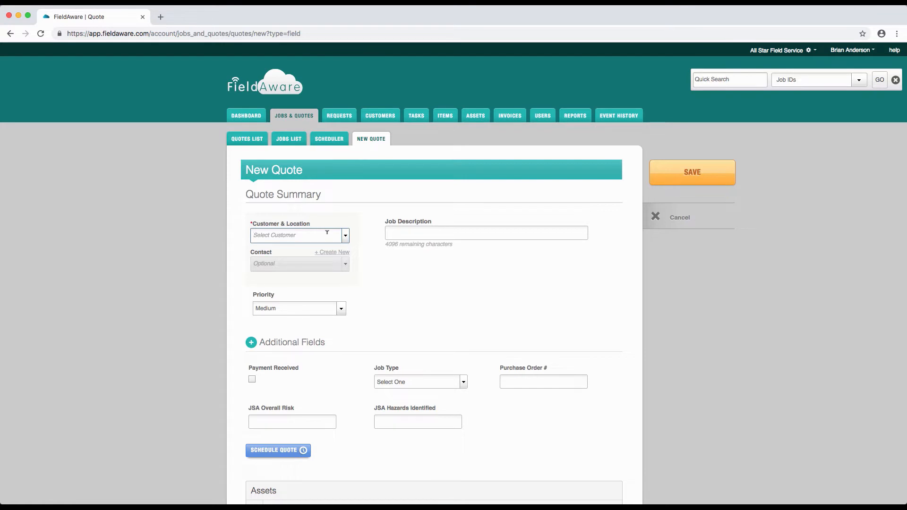
text(premier)
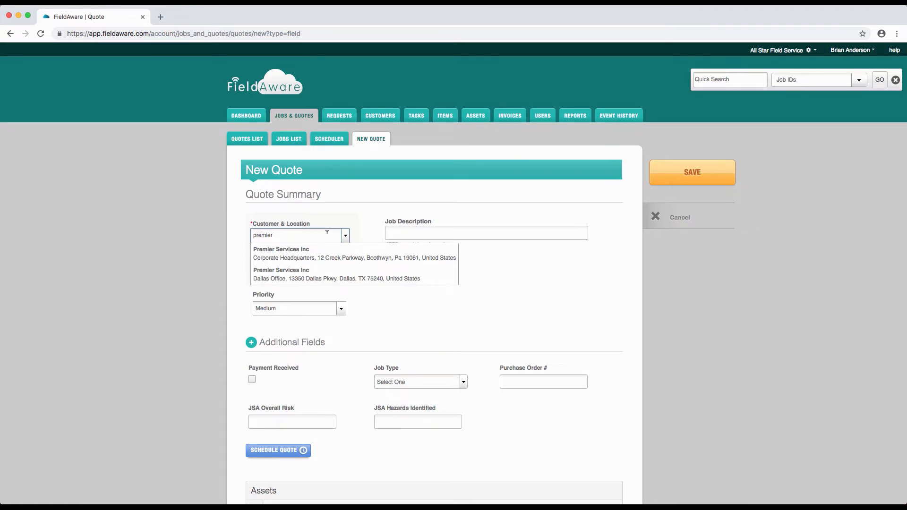
click(319, 274)
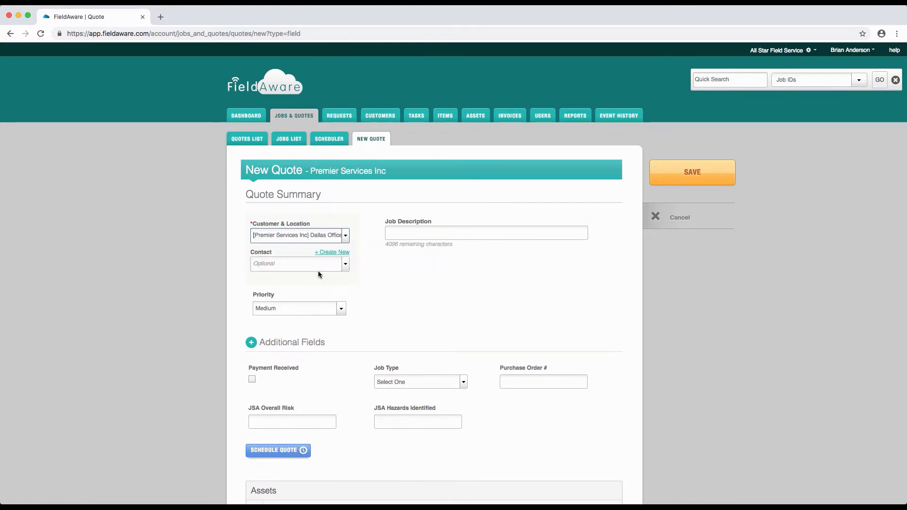
Assign the first listed business contact to the quote and enter the job description "maintenance request on generators"
click(346, 268)
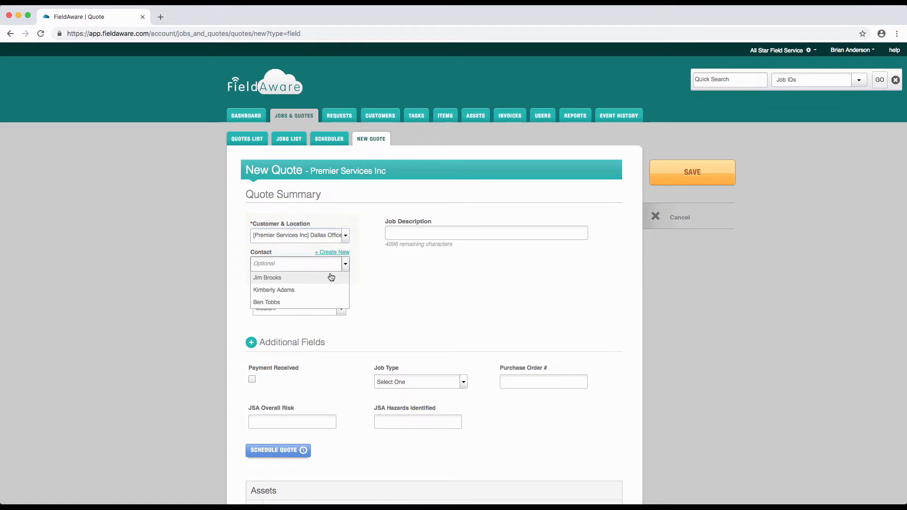
click(332, 277)
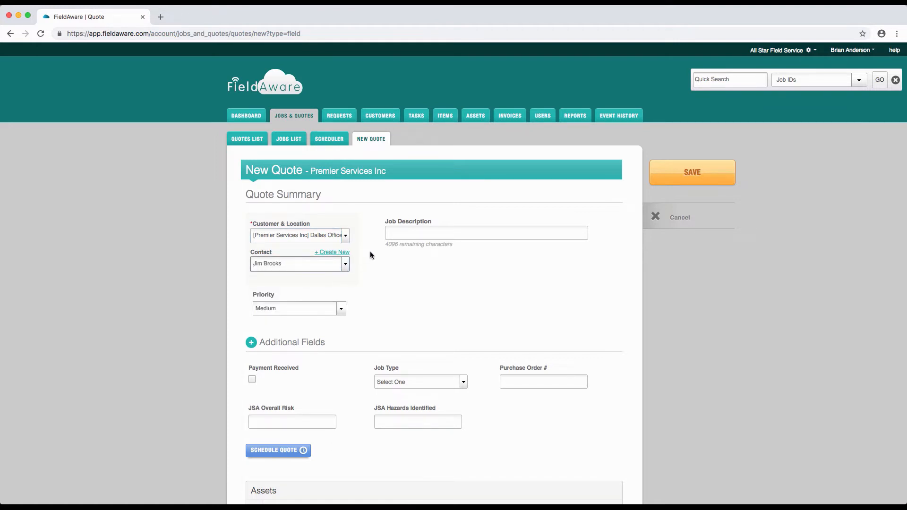
click(403, 230)
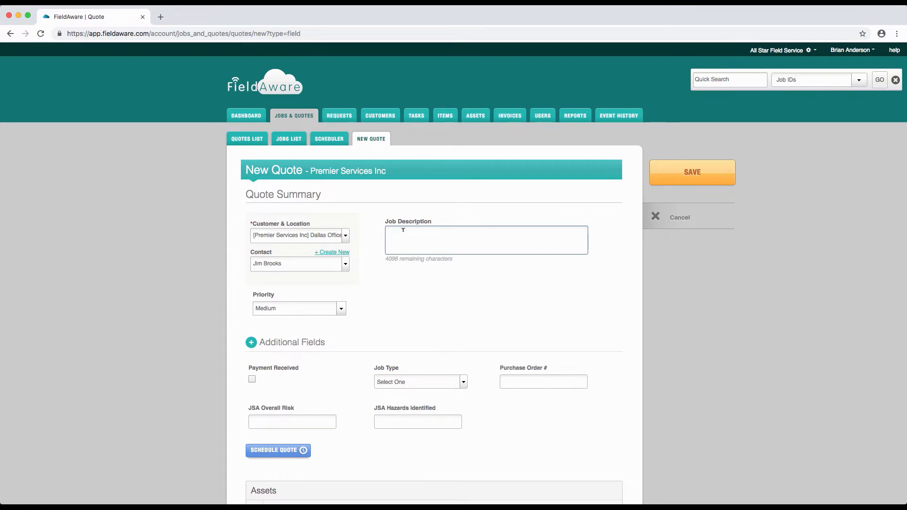
text(maintenance request on generators)
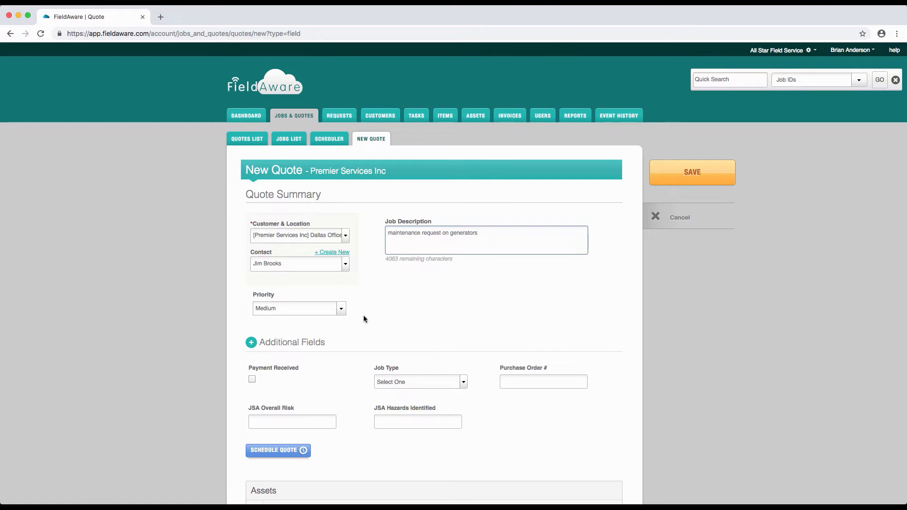
Add the asset Honda MMD Generator 1 to the quote with the Generator Maintenance task group linked
scroll(364, 319, down, 3)
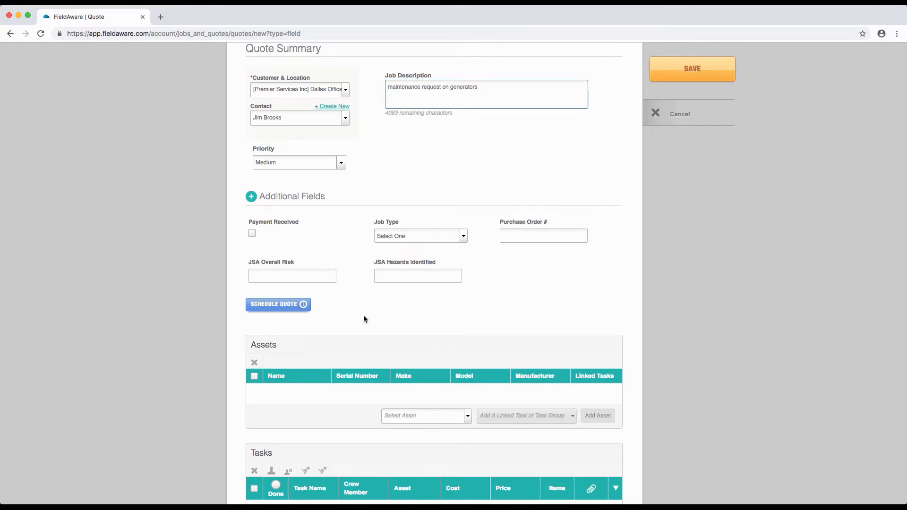
scroll(364, 316, down, 5)
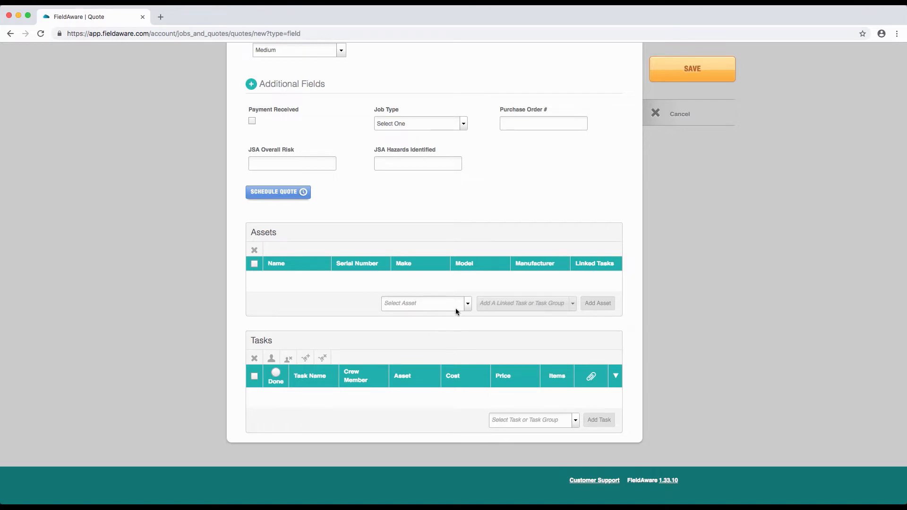
click(468, 303)
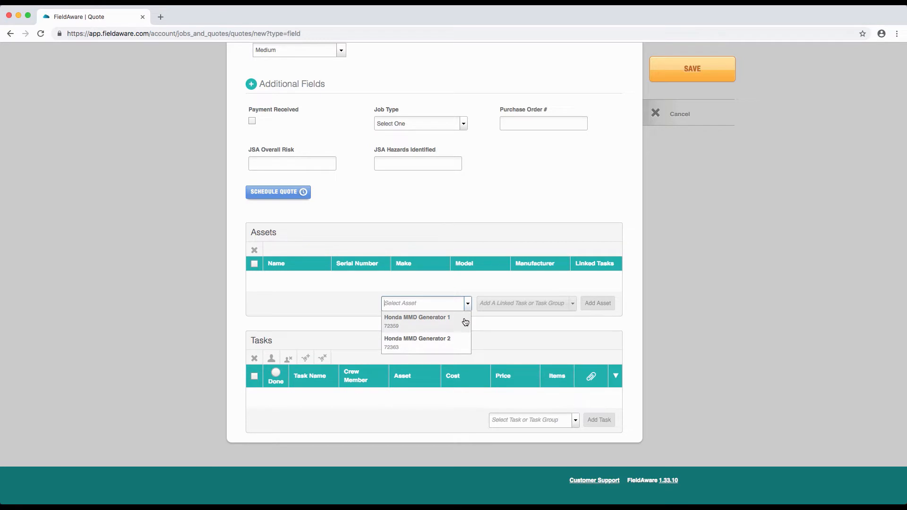
click(466, 322)
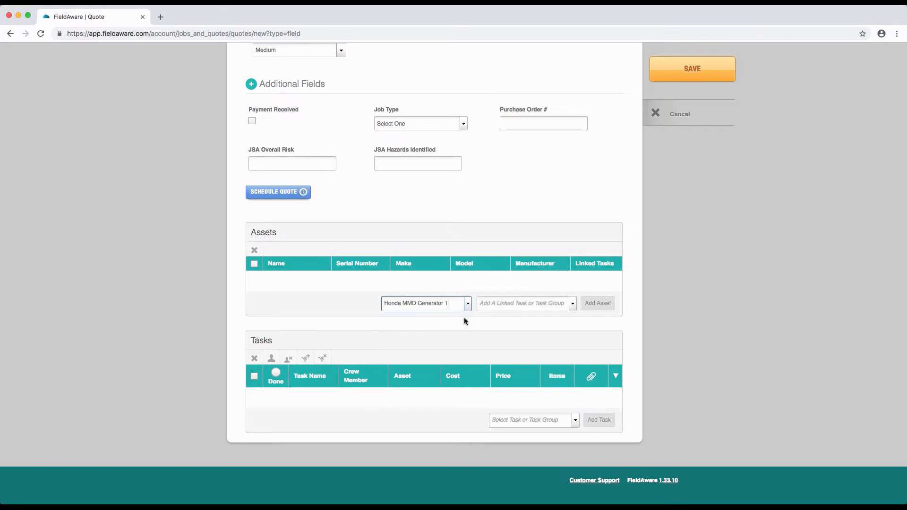
click(518, 303)
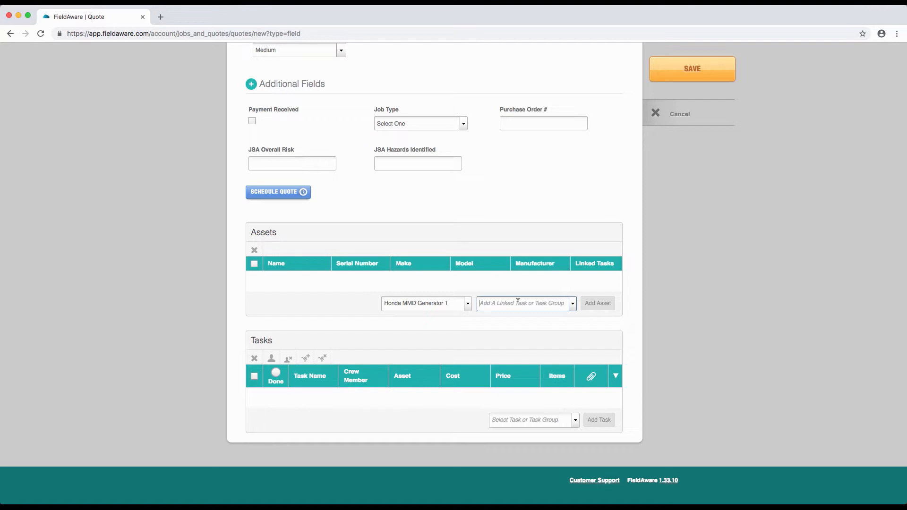
text(generator)
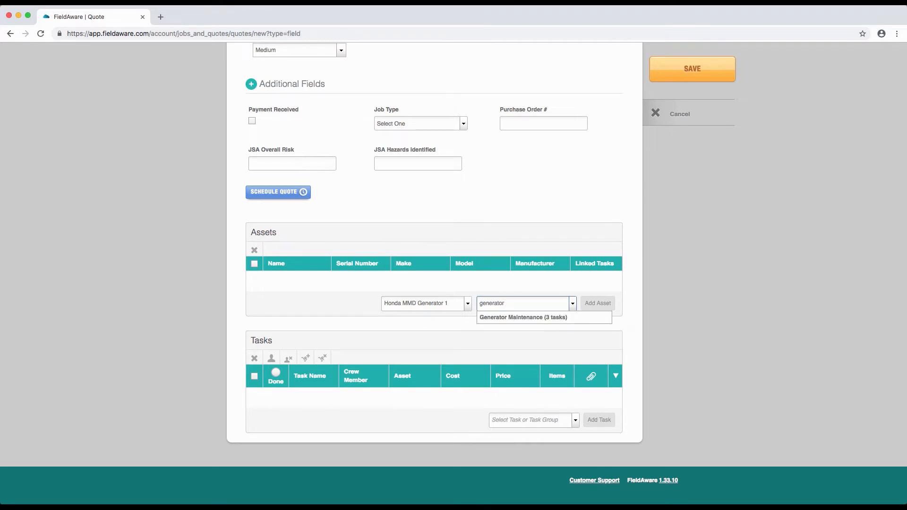
click(577, 318)
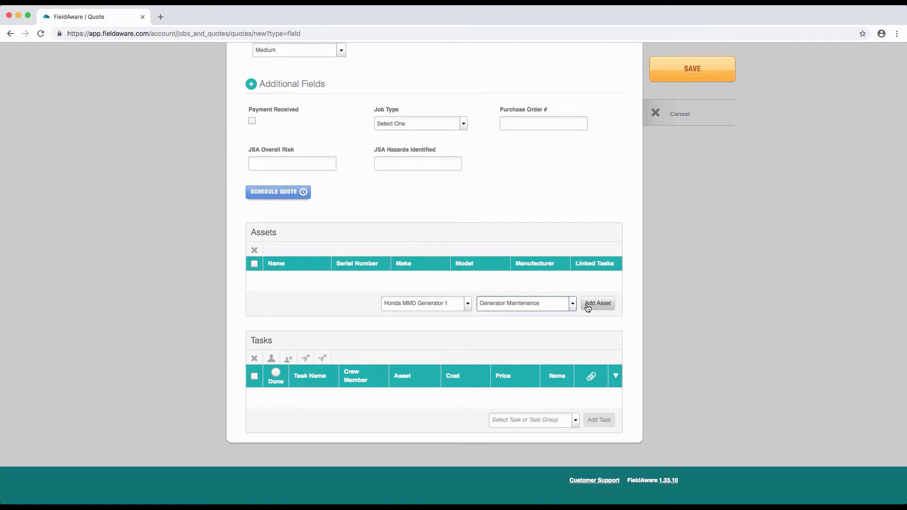
click(587, 305)
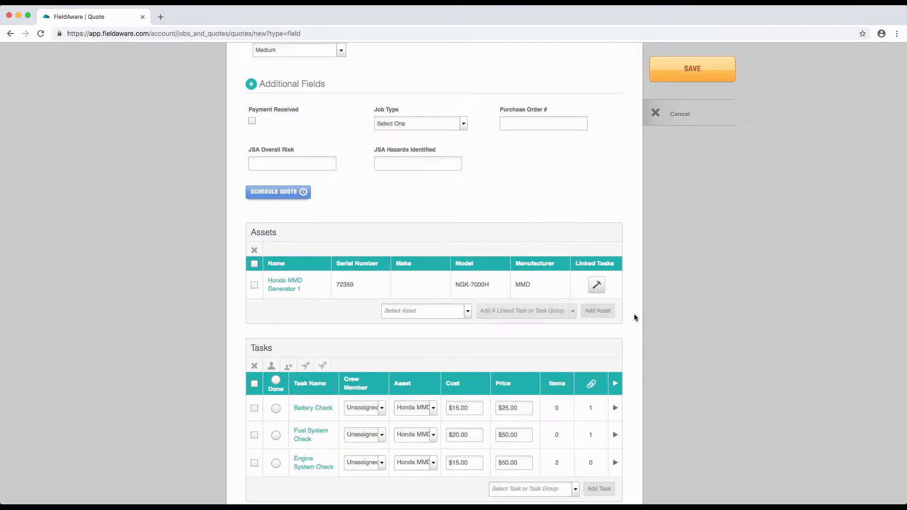
Add Honda MMD Generator 2 with the linked Generator Maintenance task group, and save the quote
scroll(634, 318, down, 3)
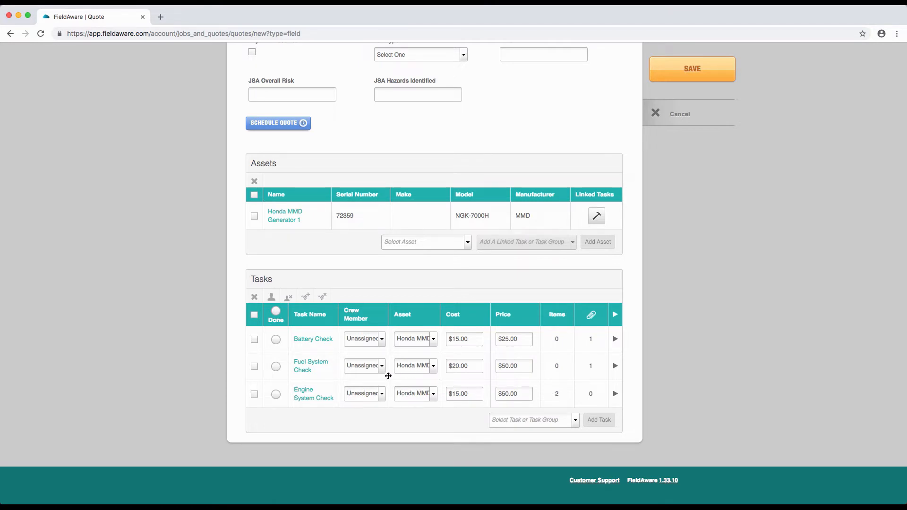
click(467, 246)
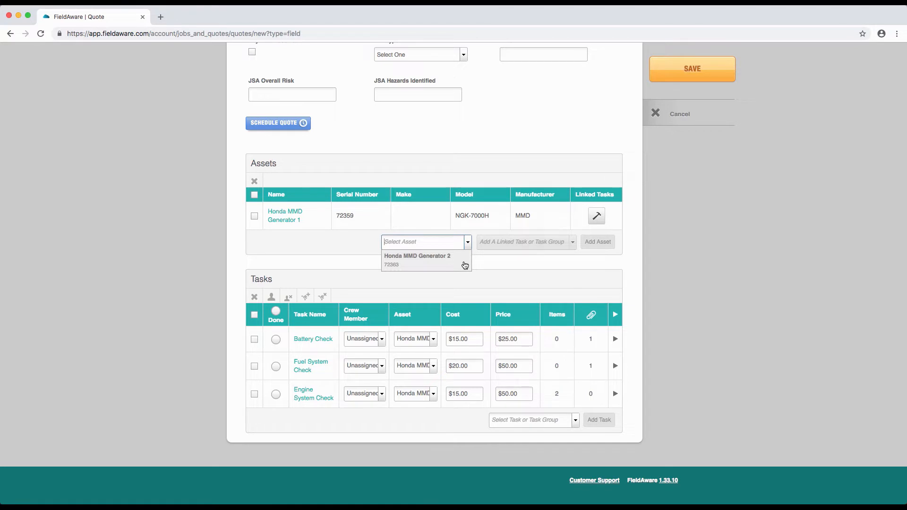
click(465, 265)
click(523, 242)
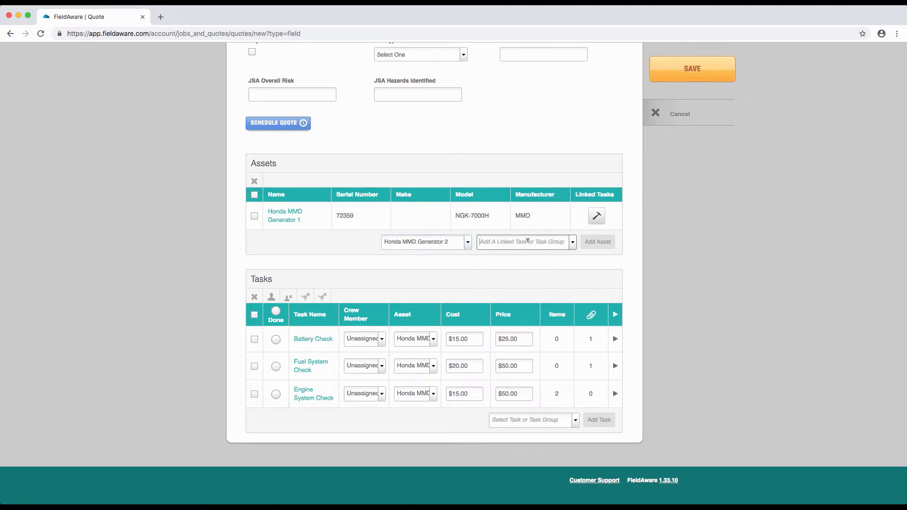
text(generator)
click(558, 255)
click(598, 242)
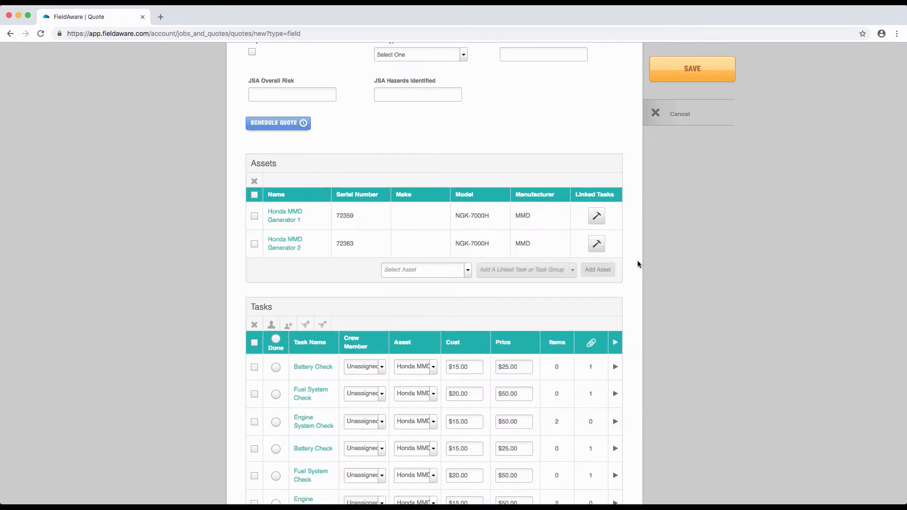
scroll(638, 264, down, 5)
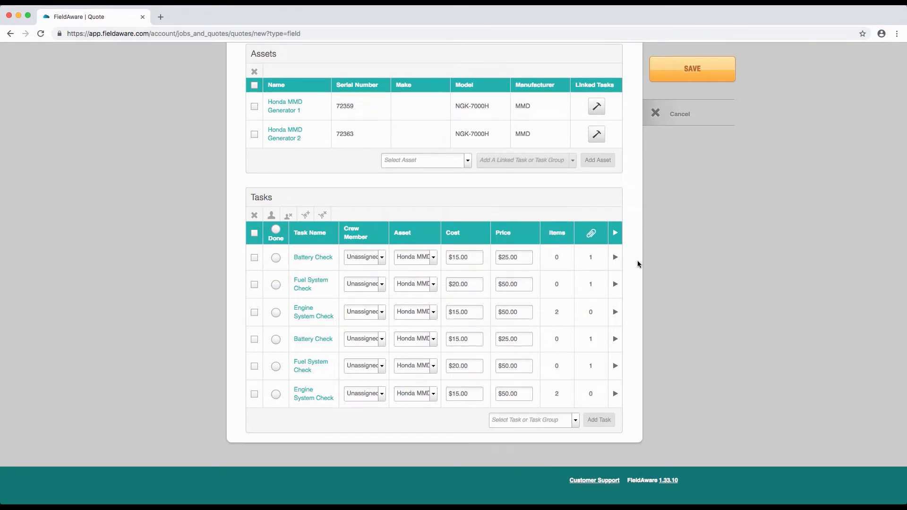
click(683, 72)
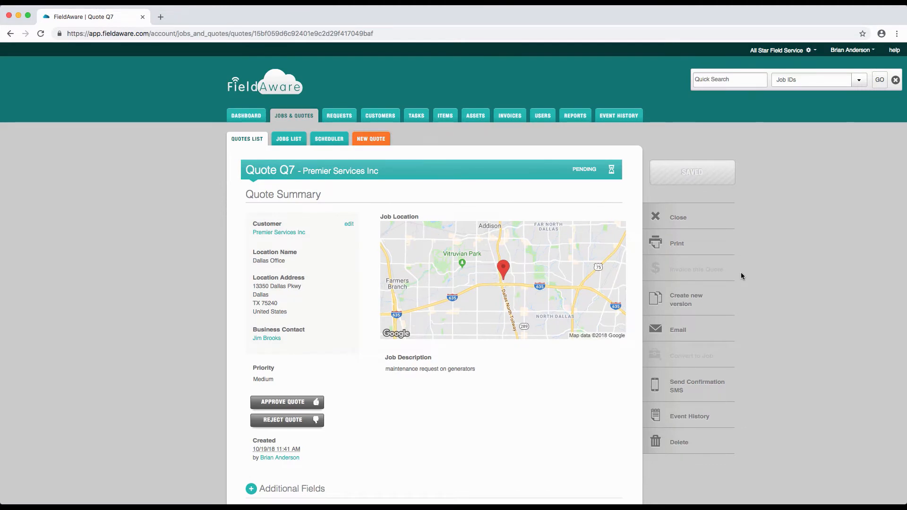
Set up an email of the quote with the job contact as recipient, and preview its PDF
click(699, 334)
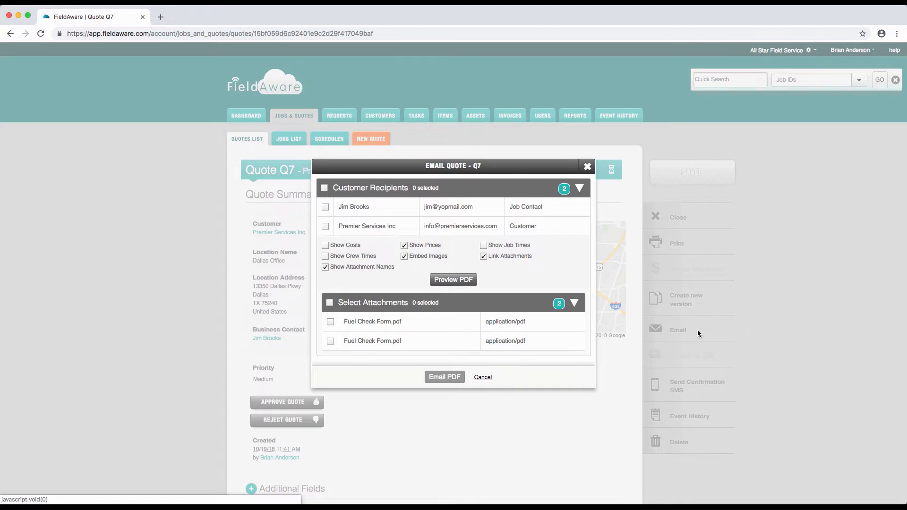
click(326, 208)
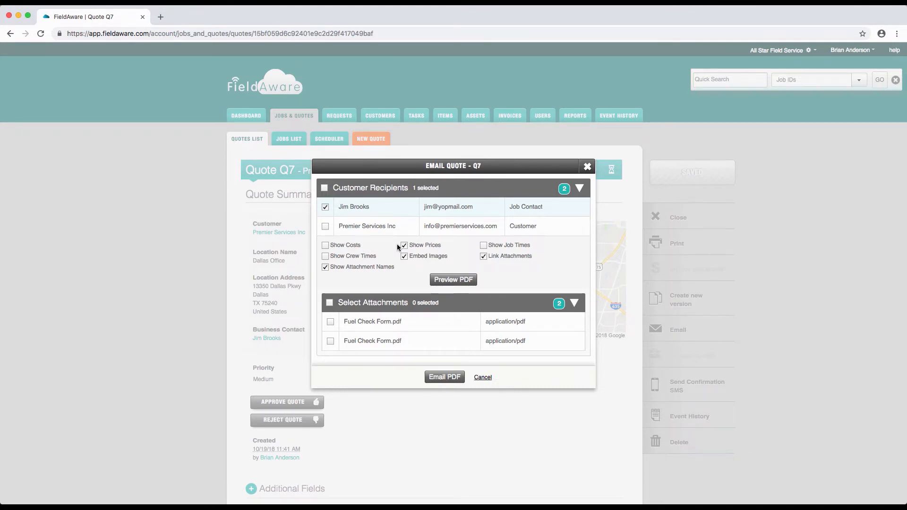
click(439, 281)
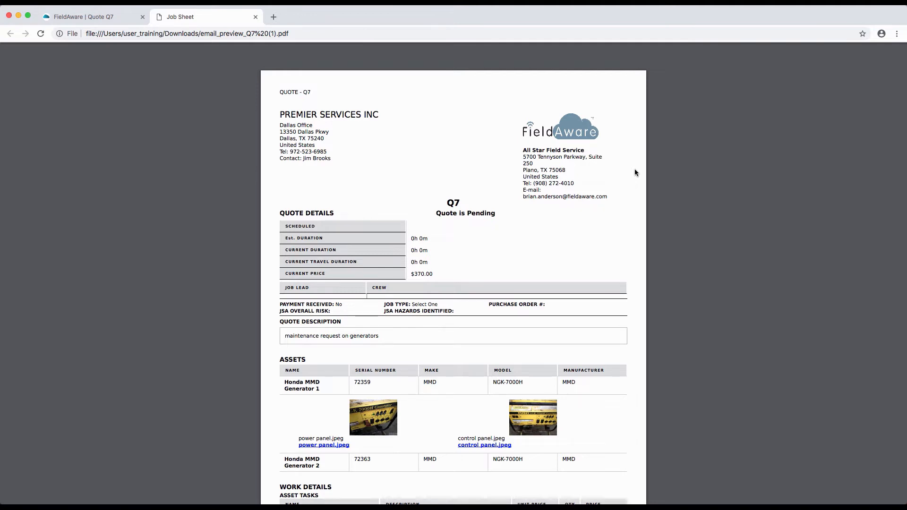
Review the quote details, assets, tasks for each generator and price totals in the PDF preview, and close it
scroll(635, 173, down, 3)
scroll(635, 173, down, 2)
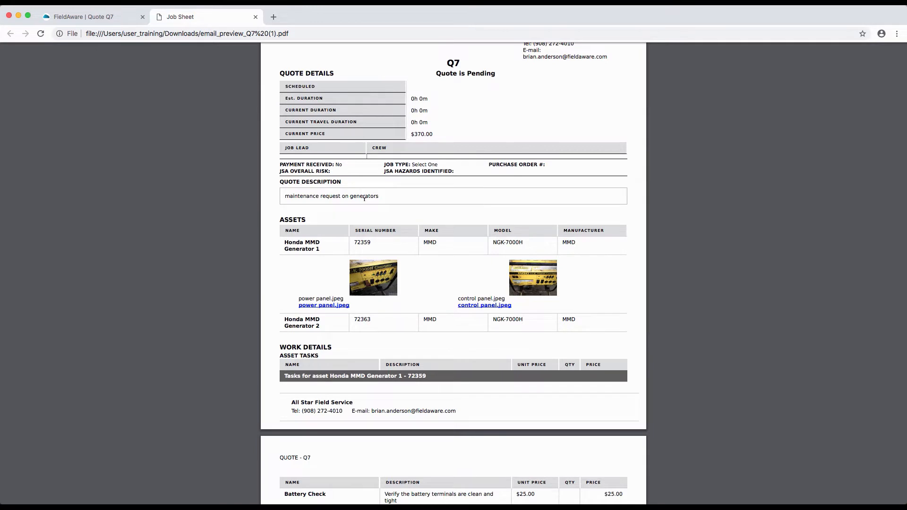
scroll(365, 203, down, 2)
scroll(367, 203, down, 4)
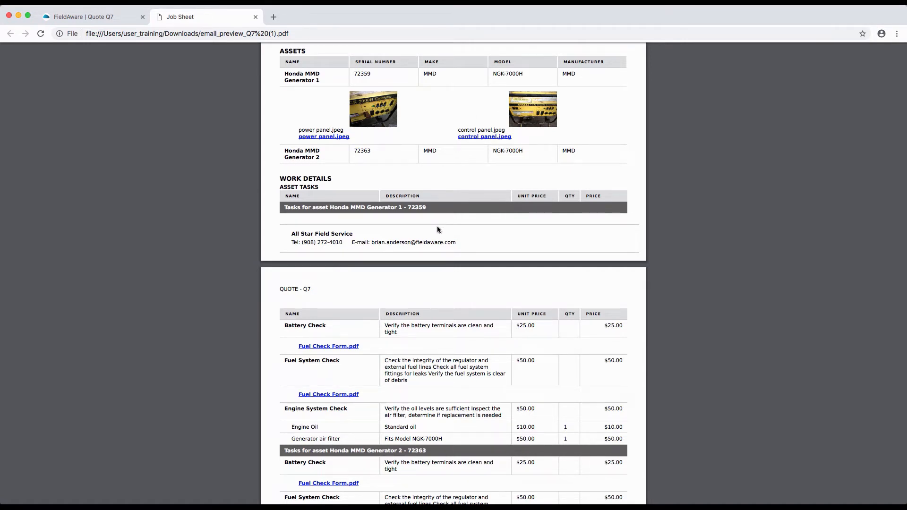
scroll(437, 230, down, 5)
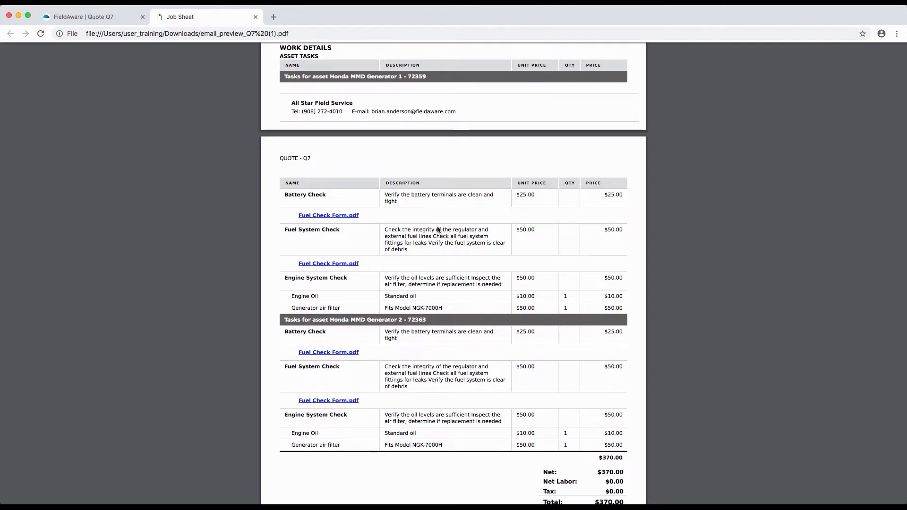
scroll(437, 230, down, 3)
scroll(438, 230, up, 3)
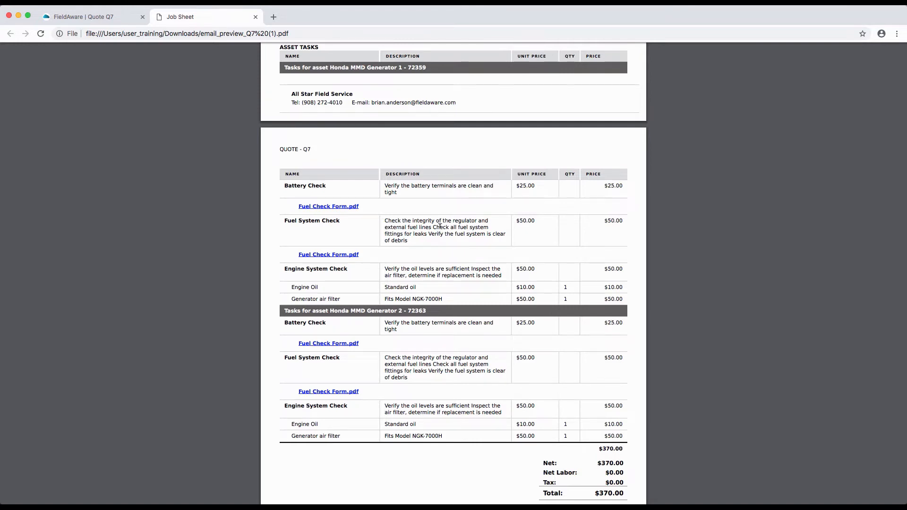
scroll(441, 226, up, 1)
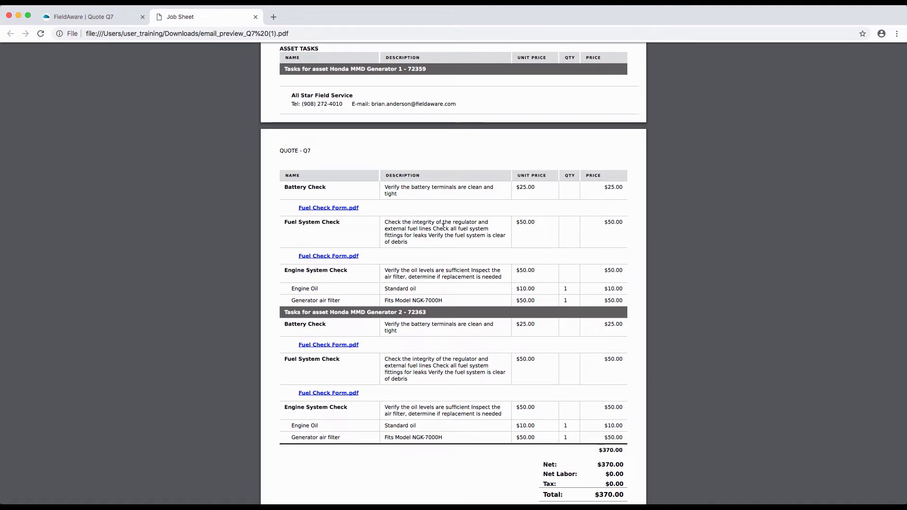
scroll(442, 234, down, 3)
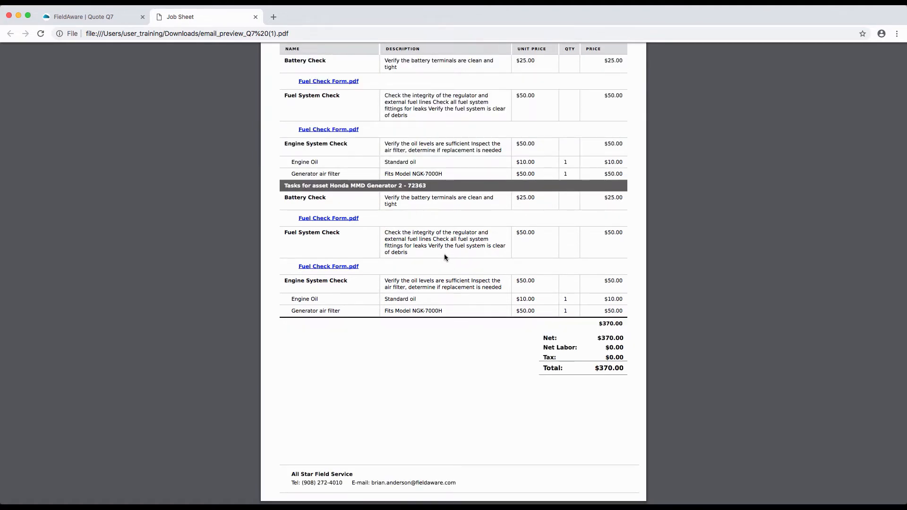
key(super+w)
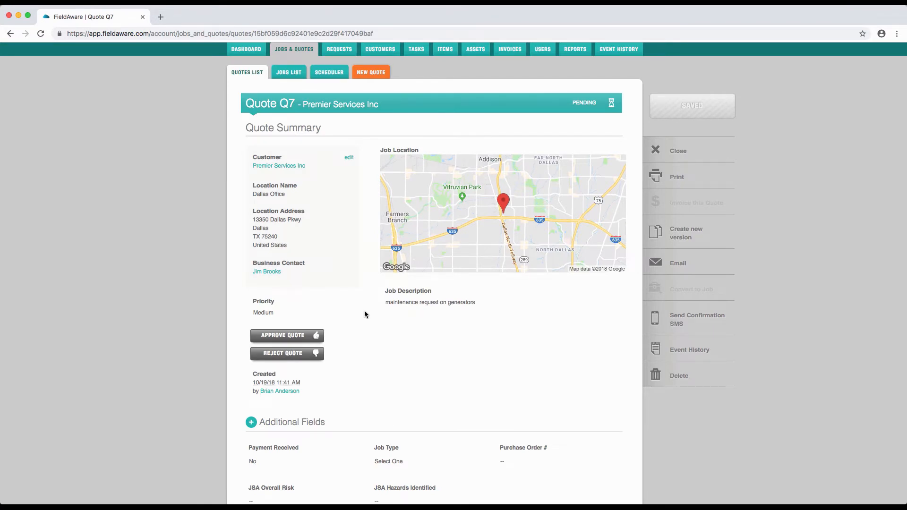
Approve the quote for Premier Services Inc and start converting it to a job
click(316, 337)
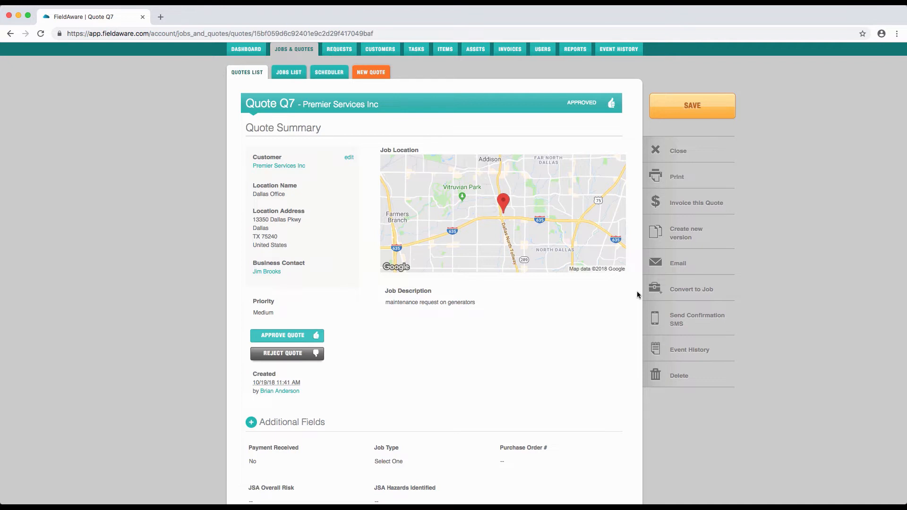
click(666, 290)
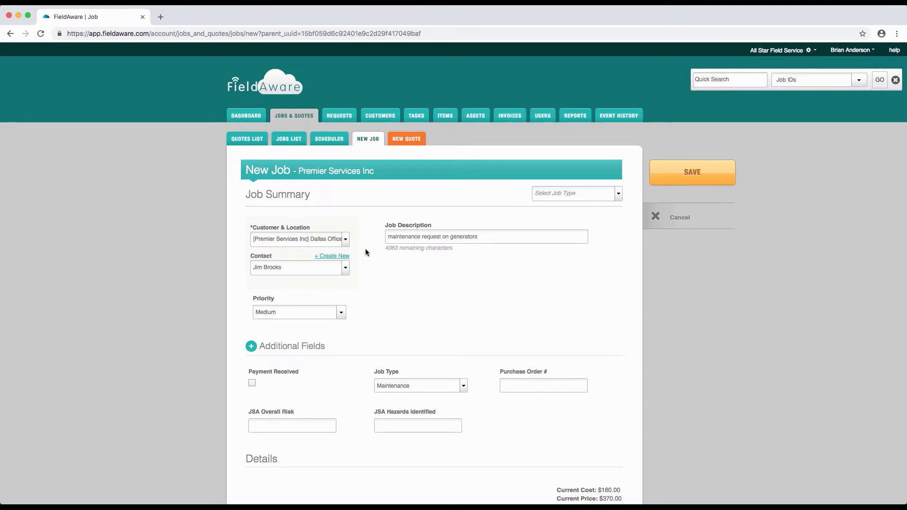
Add the signed-in account holder as the first crew member of the new Premier Services Inc job
scroll(365, 250, down, 5)
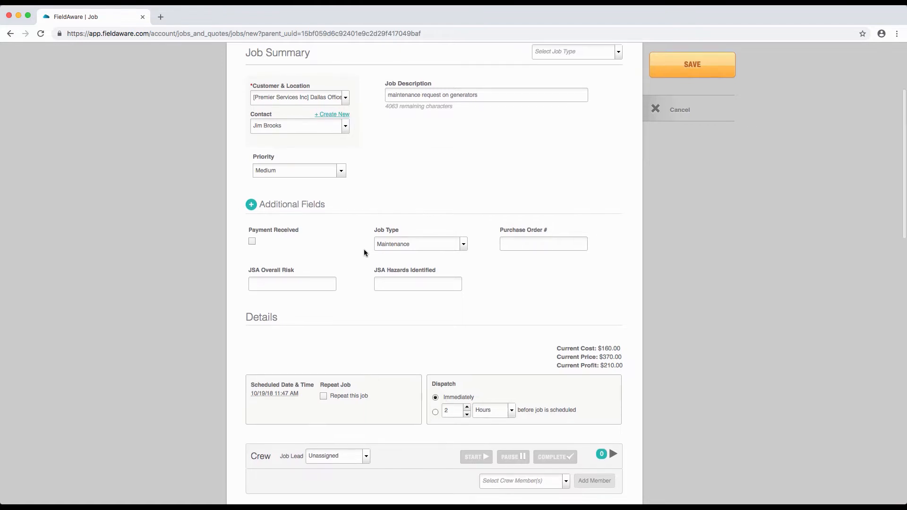
scroll(364, 253, down, 5)
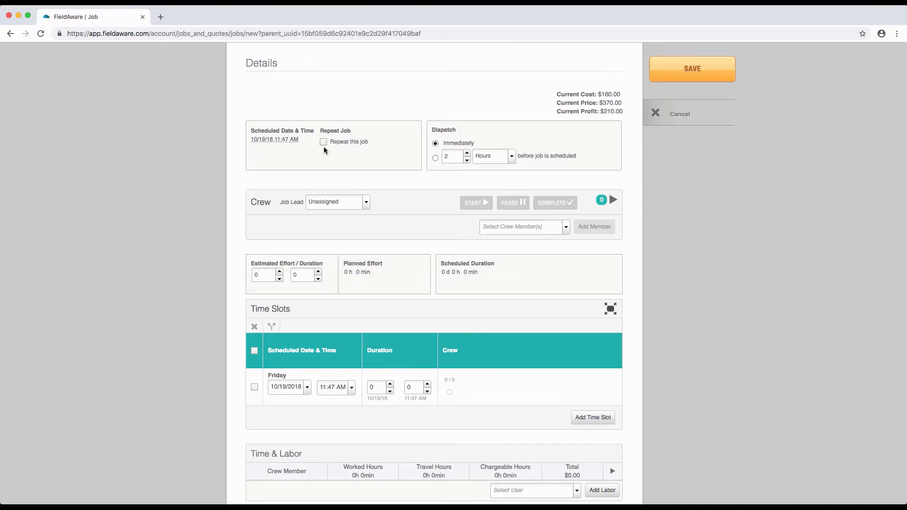
click(539, 223)
text(brian)
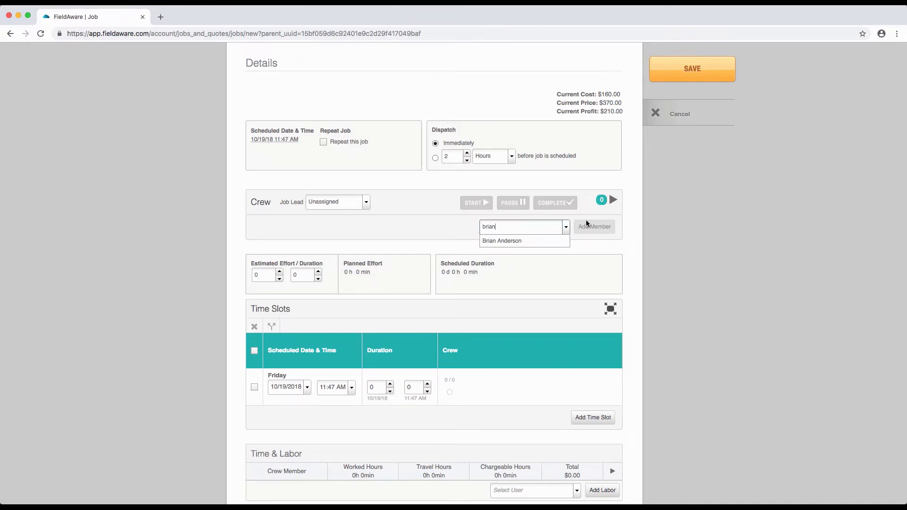
click(567, 243)
click(583, 229)
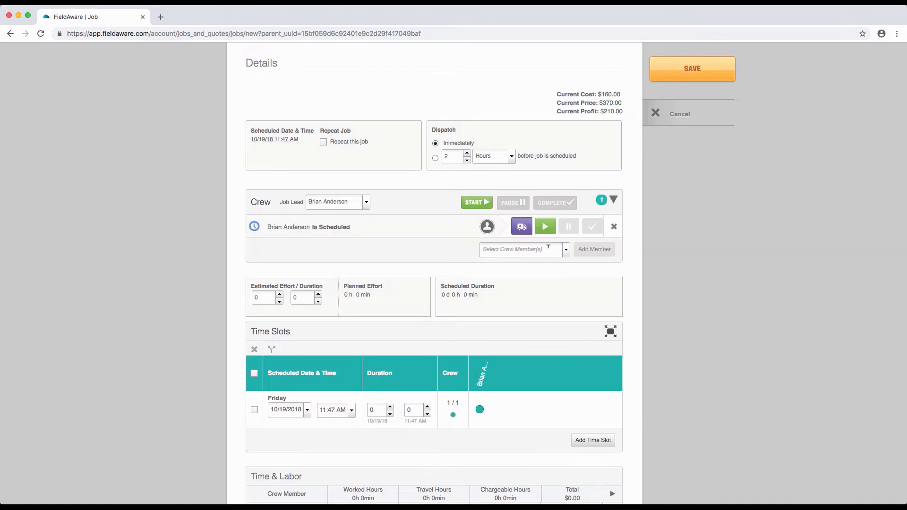
Add two more technicians to the job's crew
text(tim)
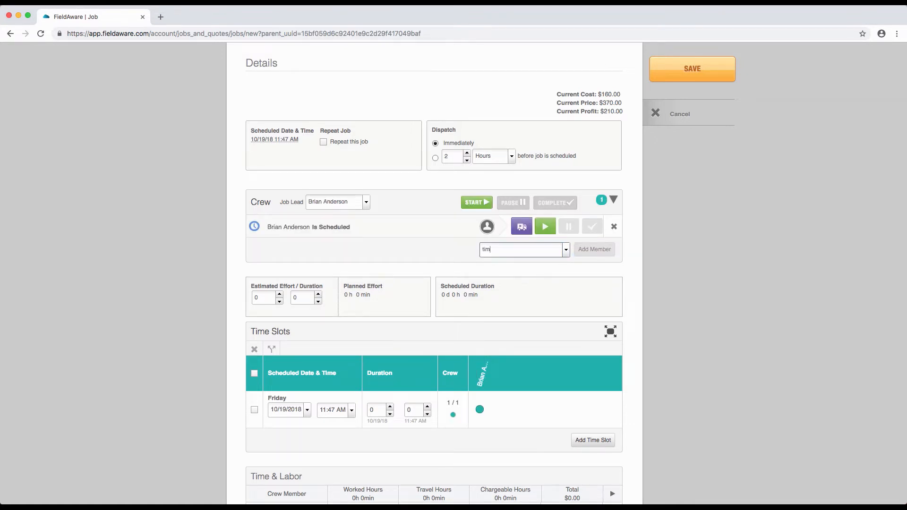
click(557, 266)
click(581, 255)
click(546, 271)
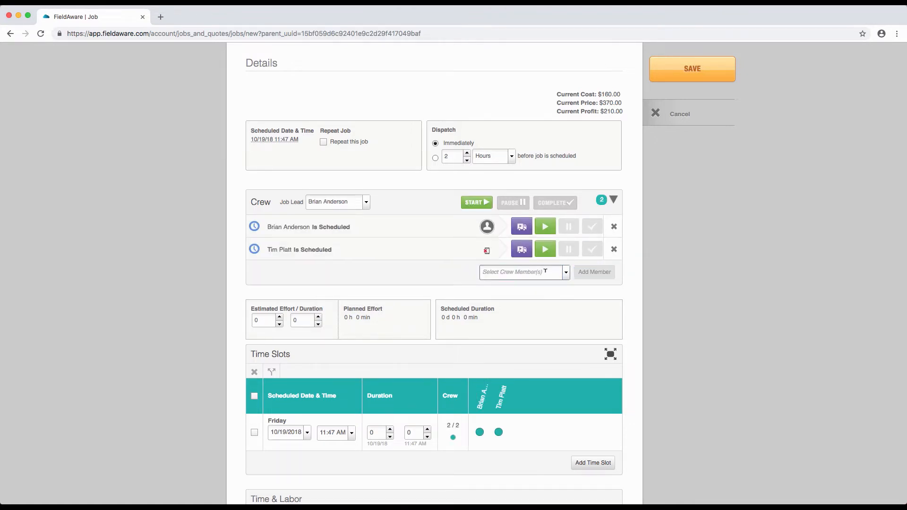
text(scott)
click(547, 286)
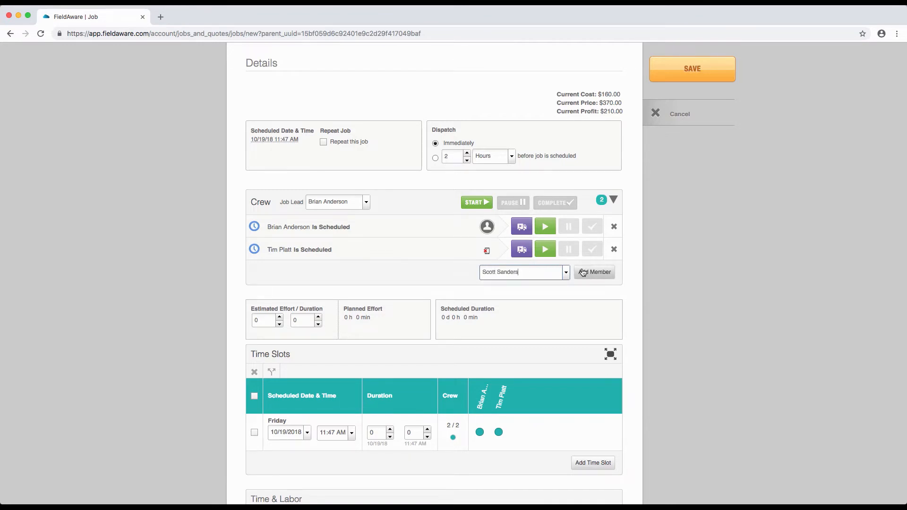
click(594, 272)
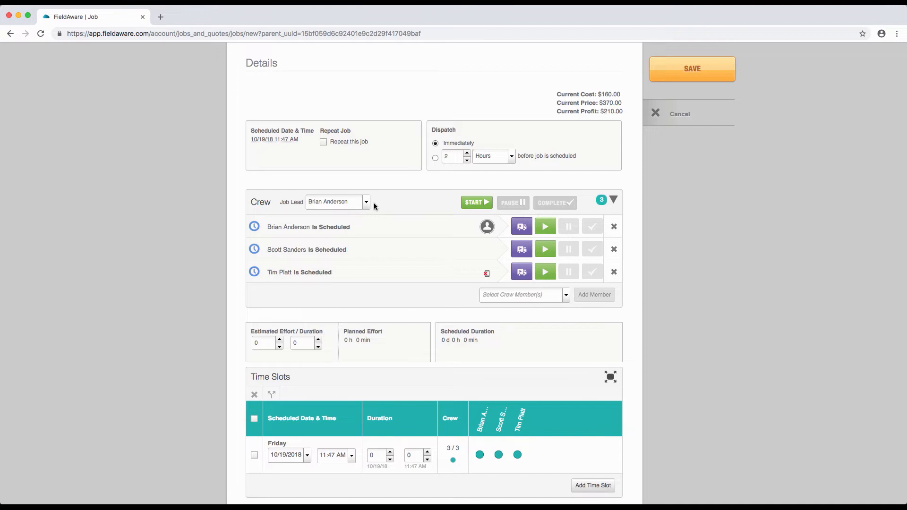
Increase the duration hours of the Friday 10/19/2018 time slot
scroll(375, 207, down, 5)
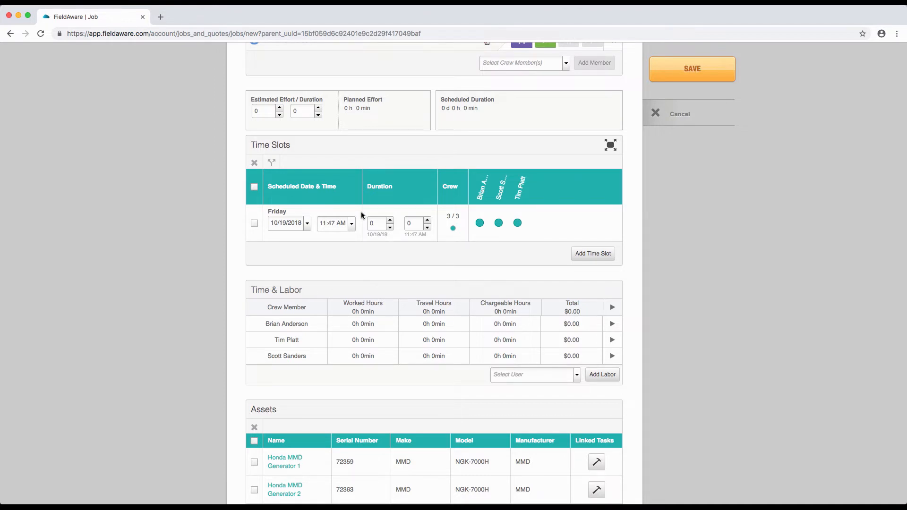
click(391, 220)
click(397, 221)
Assign the Battery Check task for Honda MMD Generator 1 to the second technician in the crew list
scroll(637, 245, down, 7)
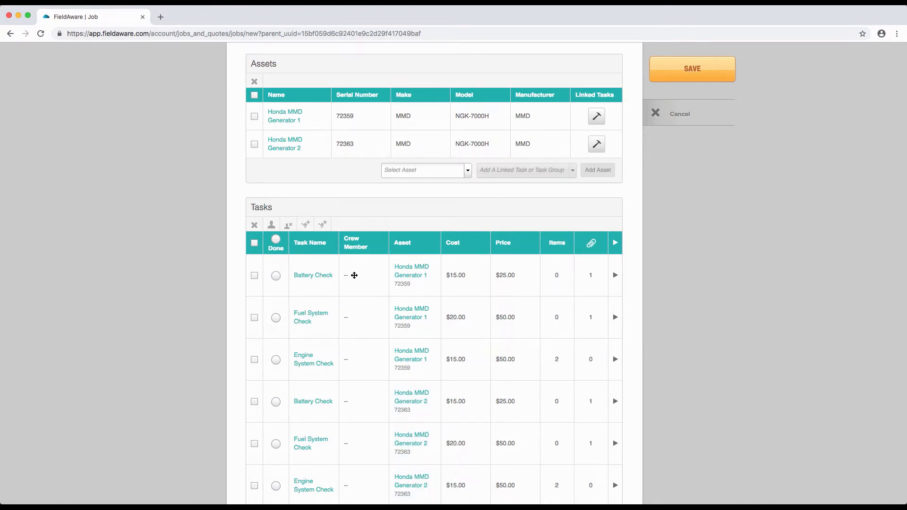
click(350, 275)
click(385, 277)
click(384, 278)
click(384, 277)
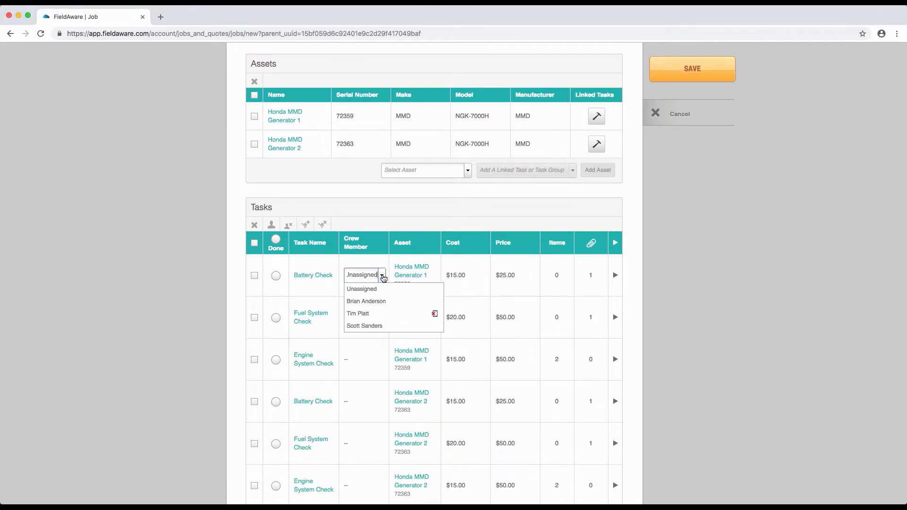
click(381, 315)
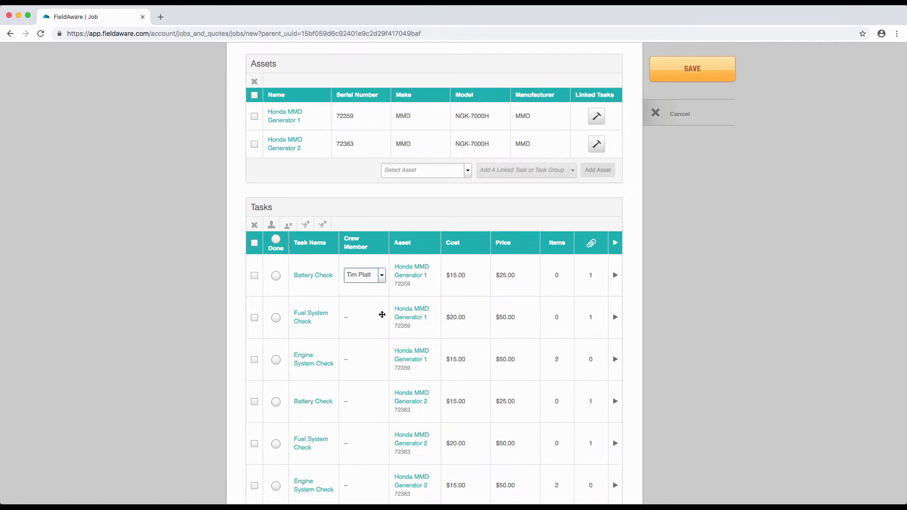
Assign the Fuel System Check and Engine System Check tasks for Honda MMD Generator 1 to the job lead
click(376, 319)
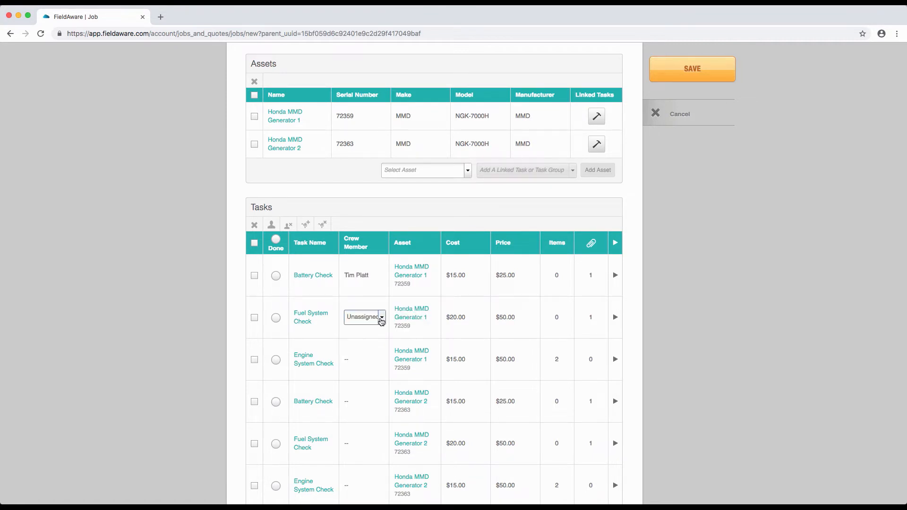
click(381, 326)
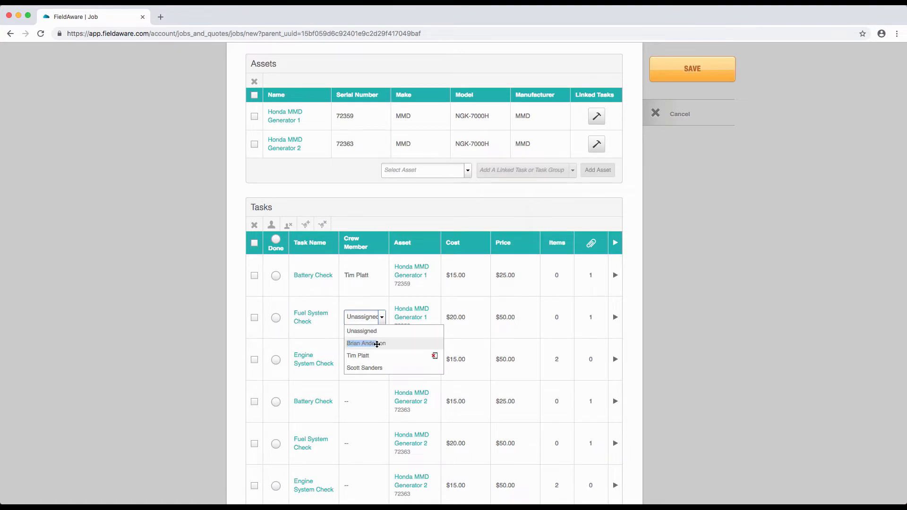
click(378, 344)
click(371, 364)
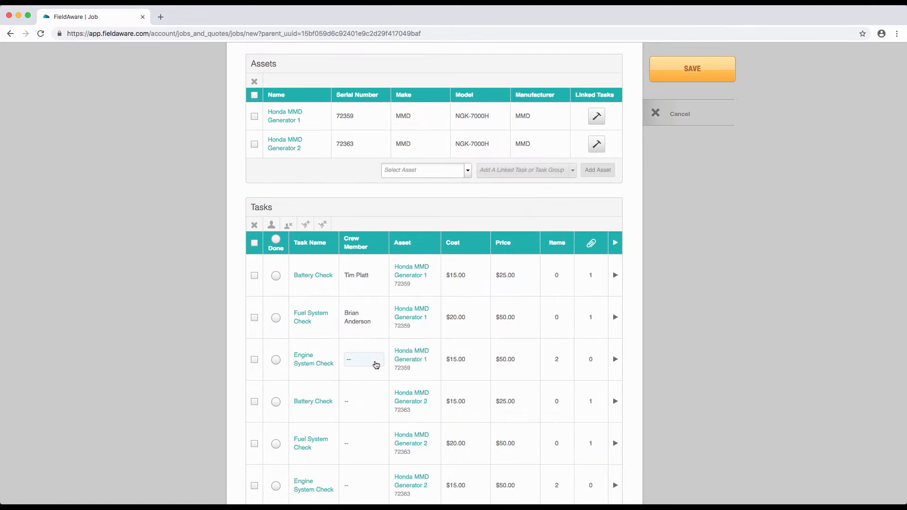
click(379, 364)
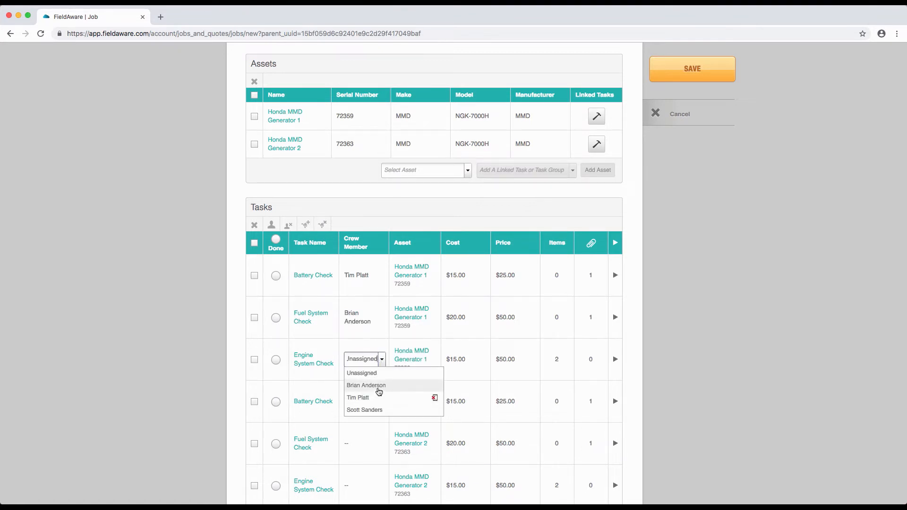
click(377, 386)
Assign the Battery Check task for Honda MMD Generator 2 to the last technician in the crew list
scroll(378, 389, down, 5)
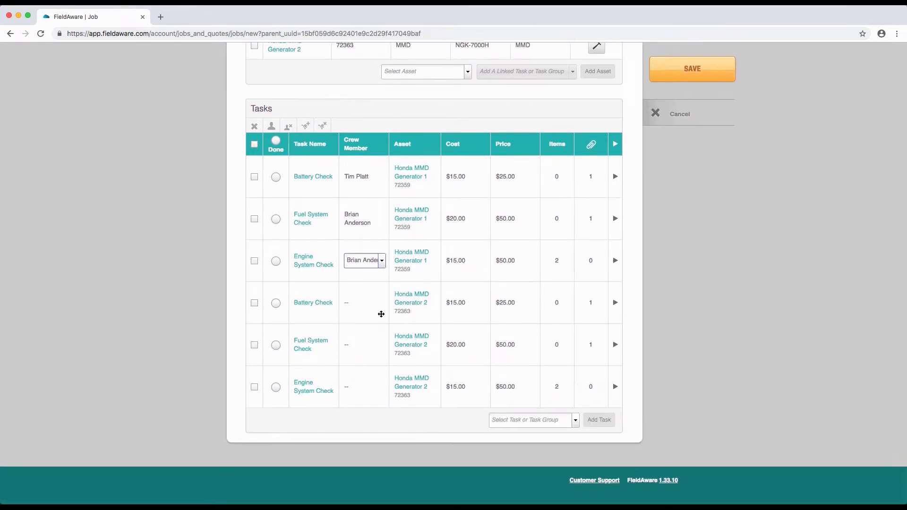
click(383, 309)
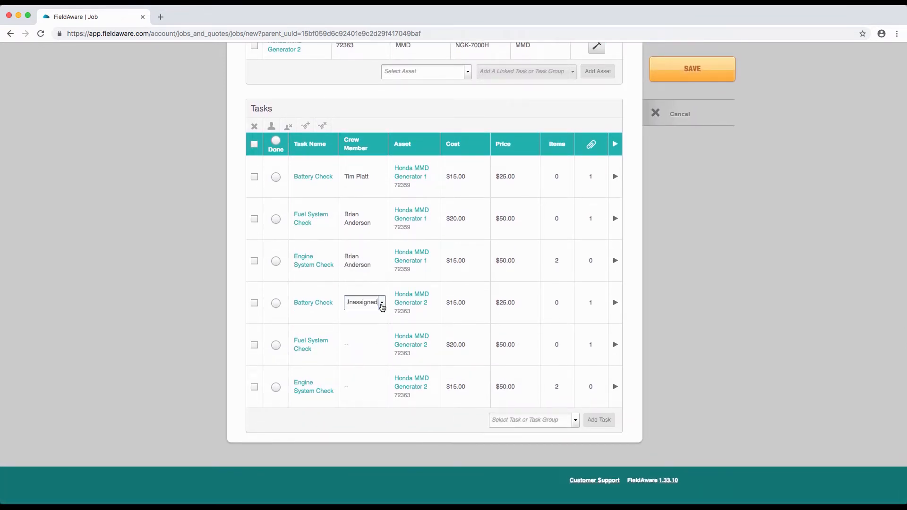
click(379, 304)
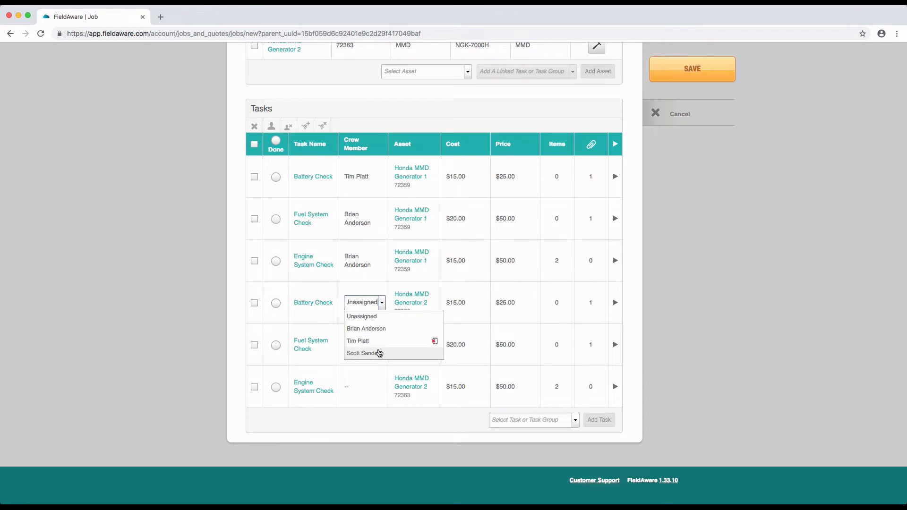
click(377, 353)
Assign the Fuel System Check and Engine System Check tasks for Honda MMD Generator 2 to the job lead, and save the job
click(376, 352)
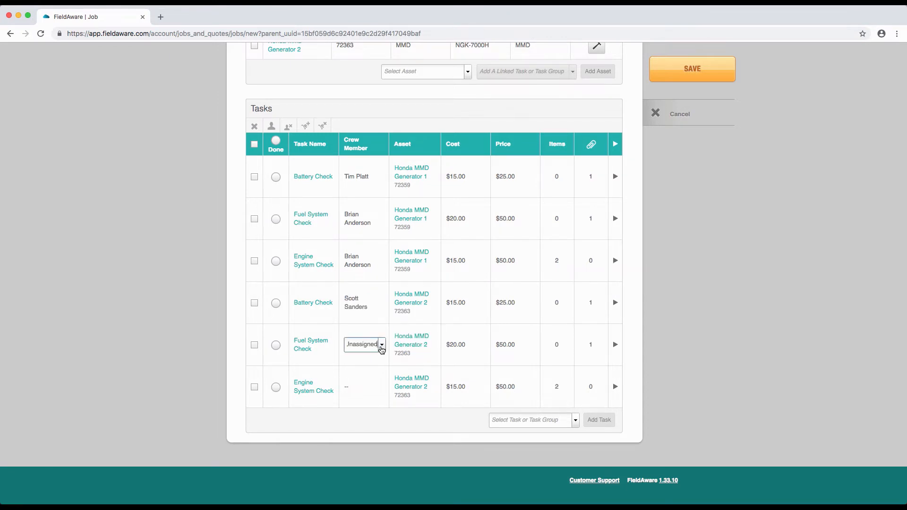
click(379, 344)
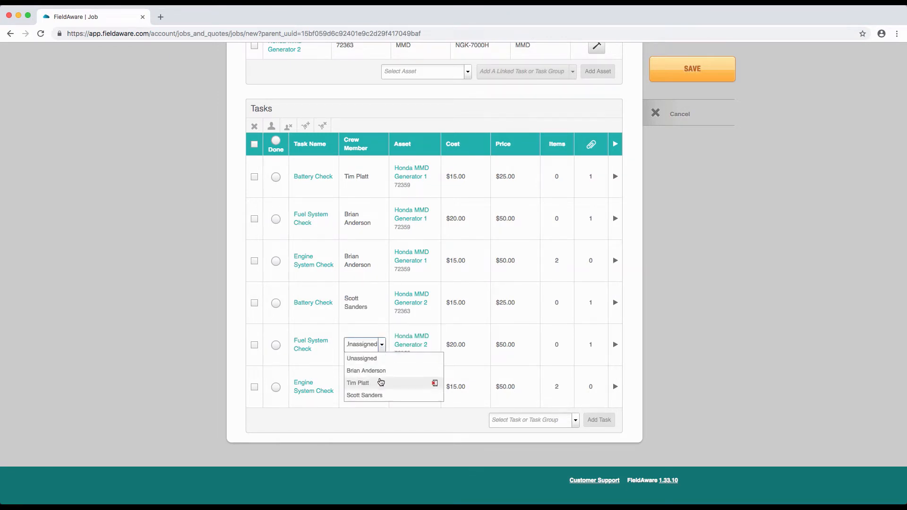
click(378, 371)
click(378, 391)
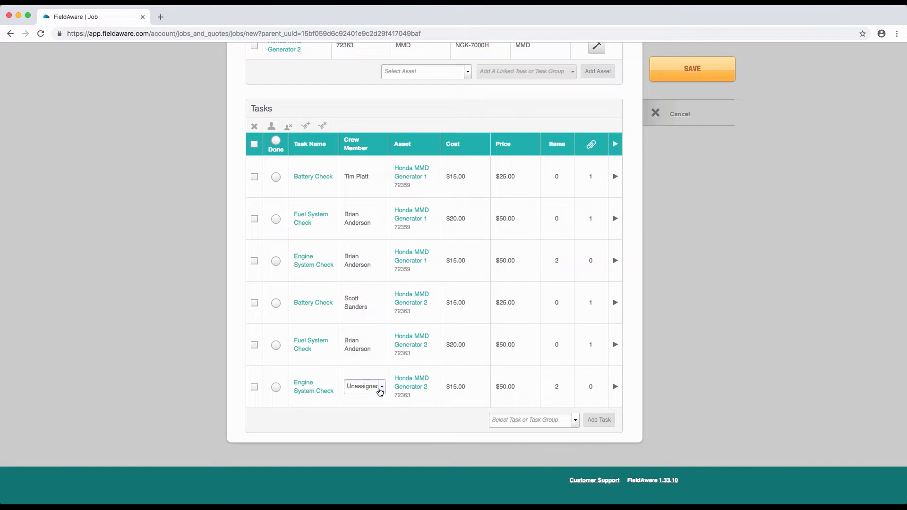
click(381, 390)
click(382, 412)
click(639, 226)
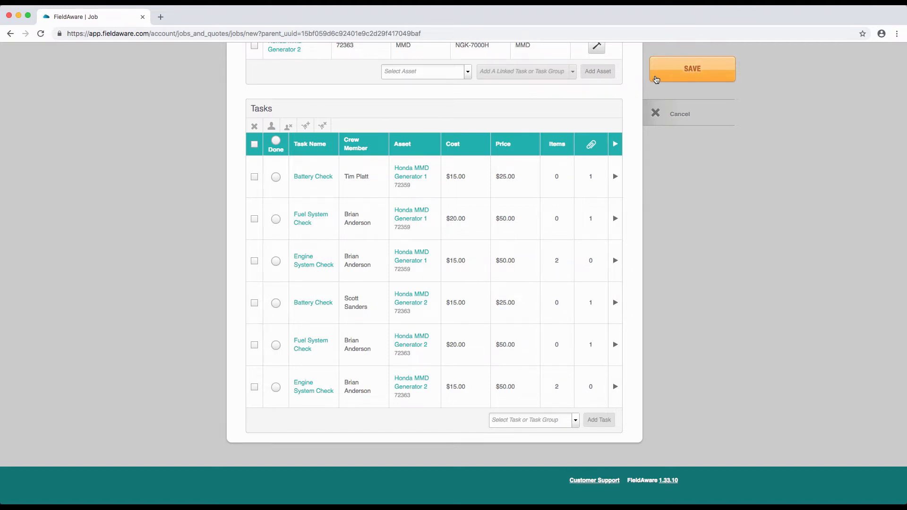
click(659, 77)
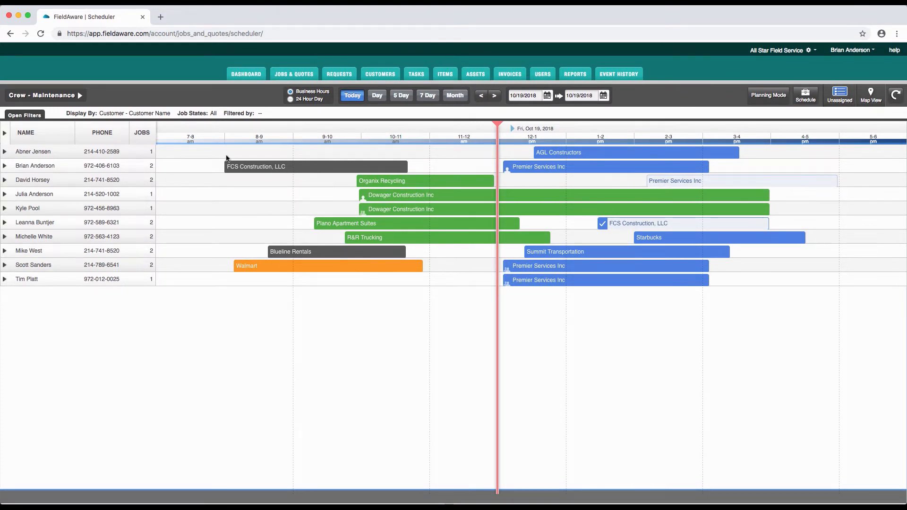
Look through the scheduler's saved crew, equipment and region views and its end-date calendar, keeping the current selections
click(76, 99)
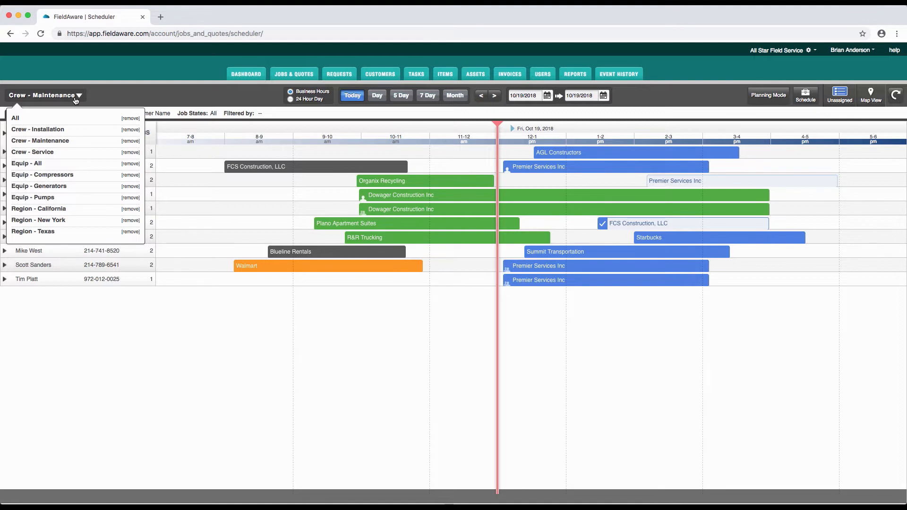
click(75, 97)
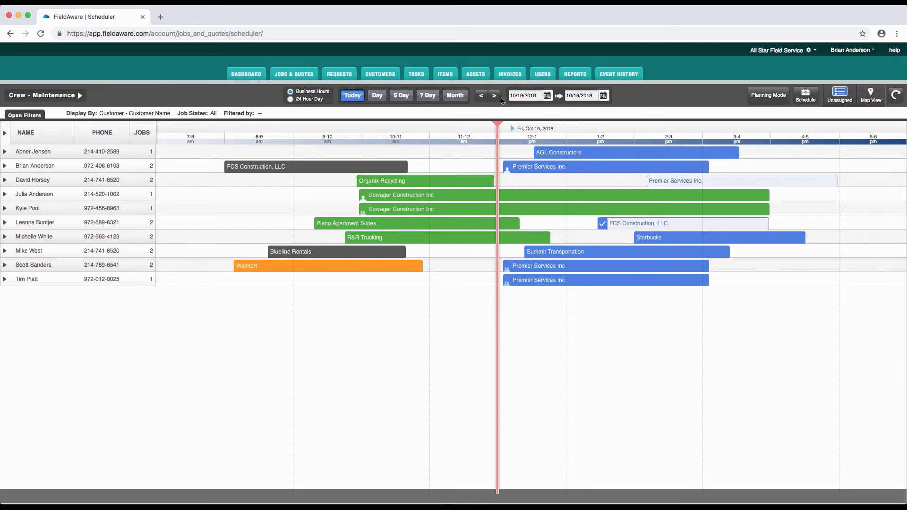
click(604, 96)
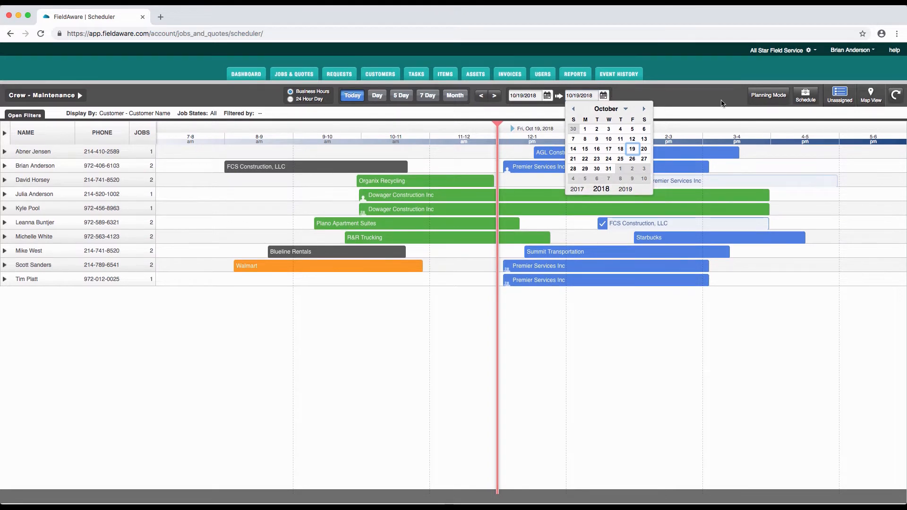
click(768, 98)
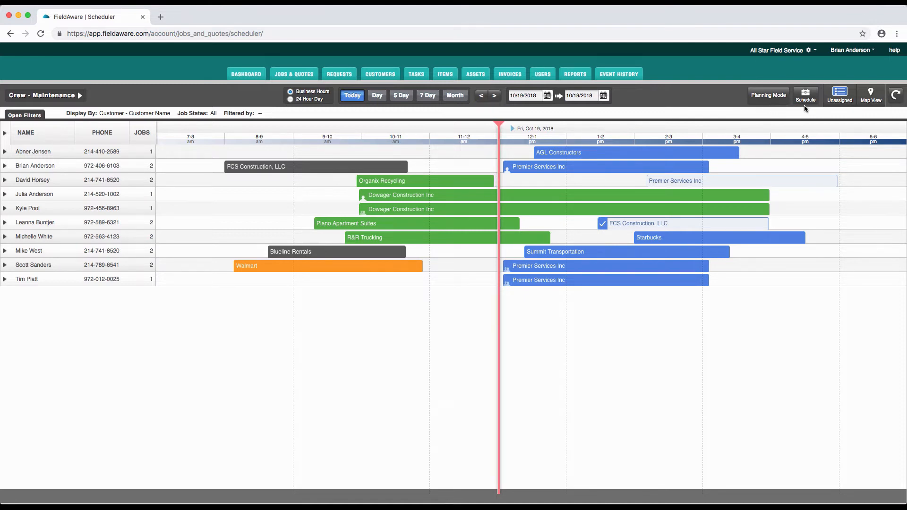
Show the scheduler's map view with all jobs mapped, and check the job lead's current location on the map
click(860, 105)
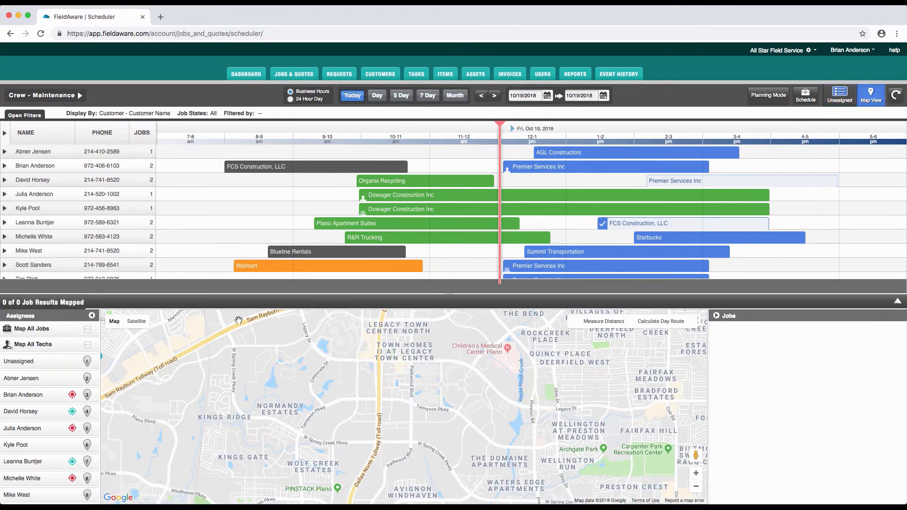
click(88, 329)
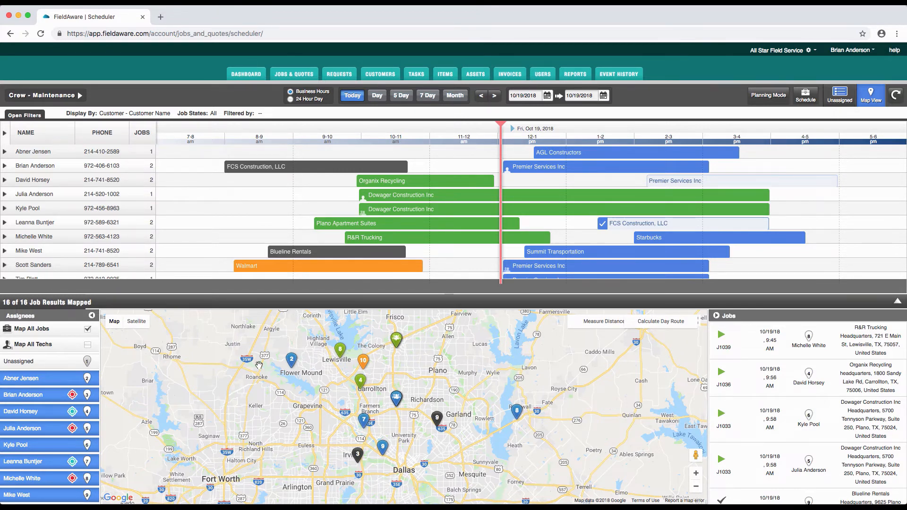
click(71, 396)
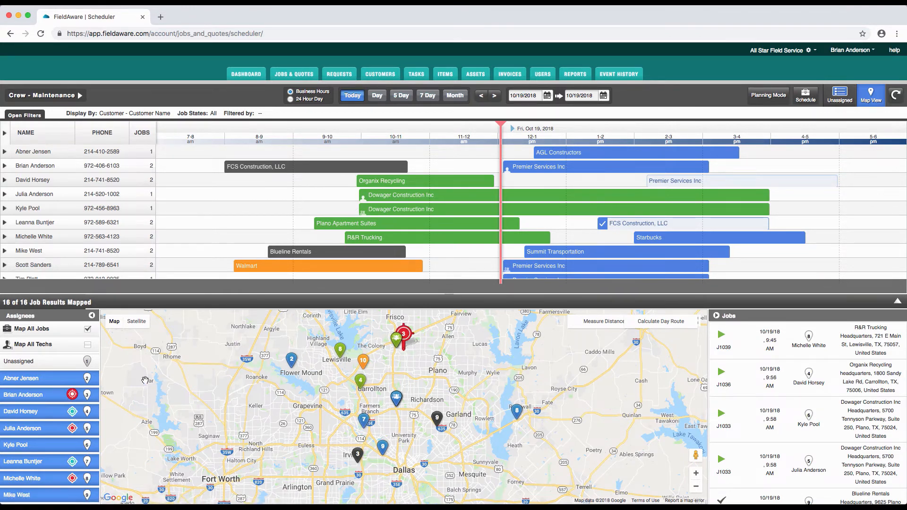
click(73, 396)
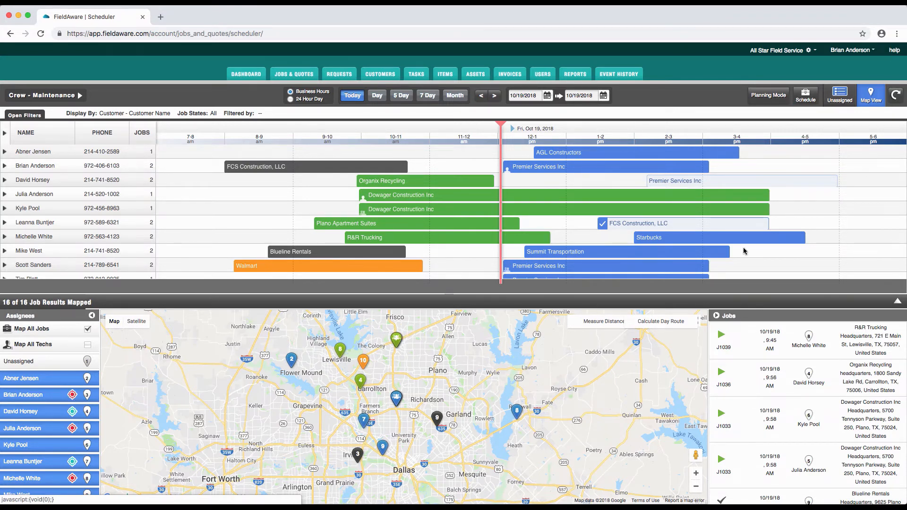
Open the list of unassigned jobs, and temporarily show those jobs on the map
click(845, 103)
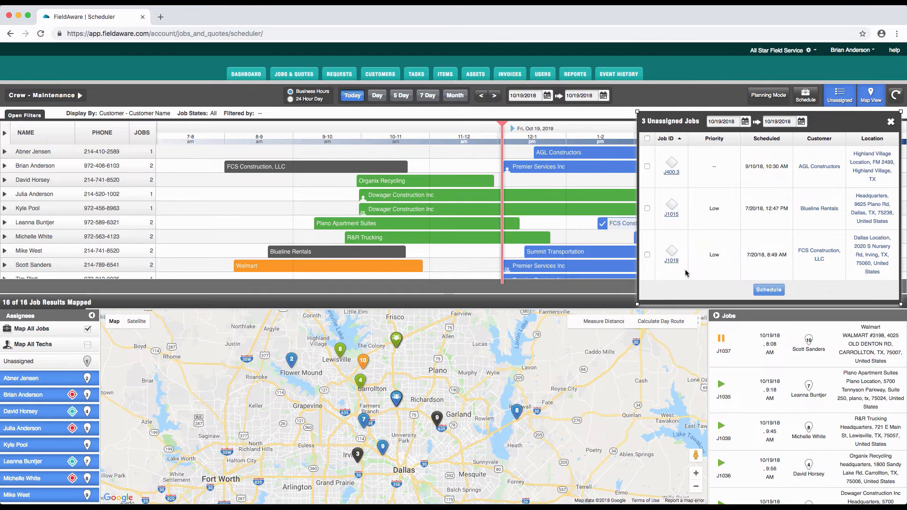
click(45, 362)
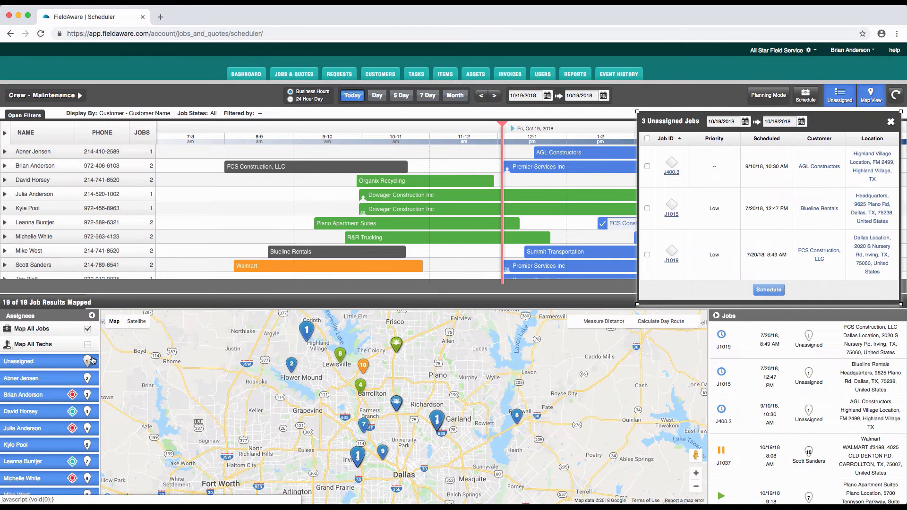
click(69, 360)
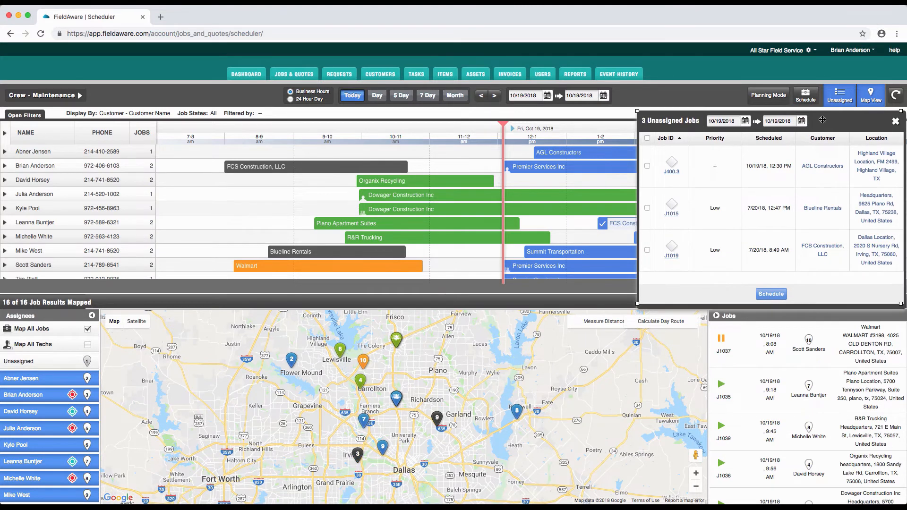
Assign the unassigned AGL Constructors job to the technician who has the Walmart job, starting at about 3:30 PM
drag(822, 120, 474, 250)
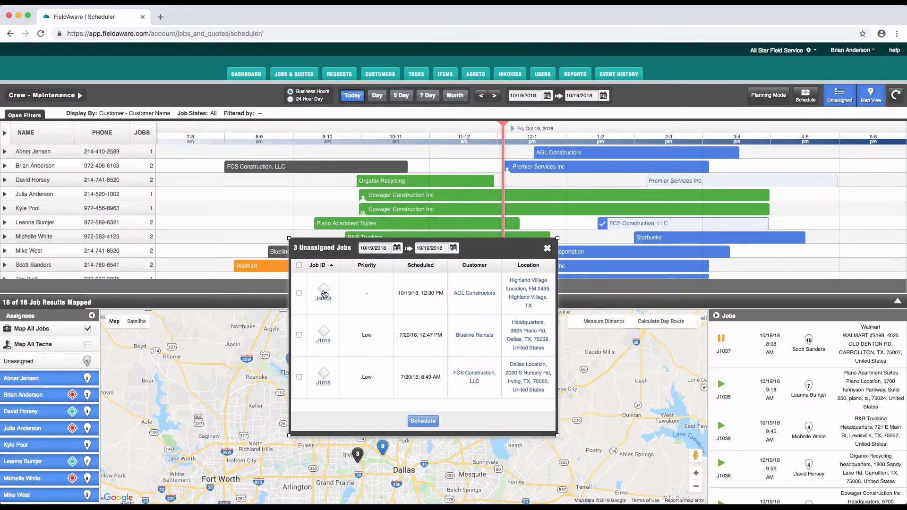
drag(324, 294, 741, 261)
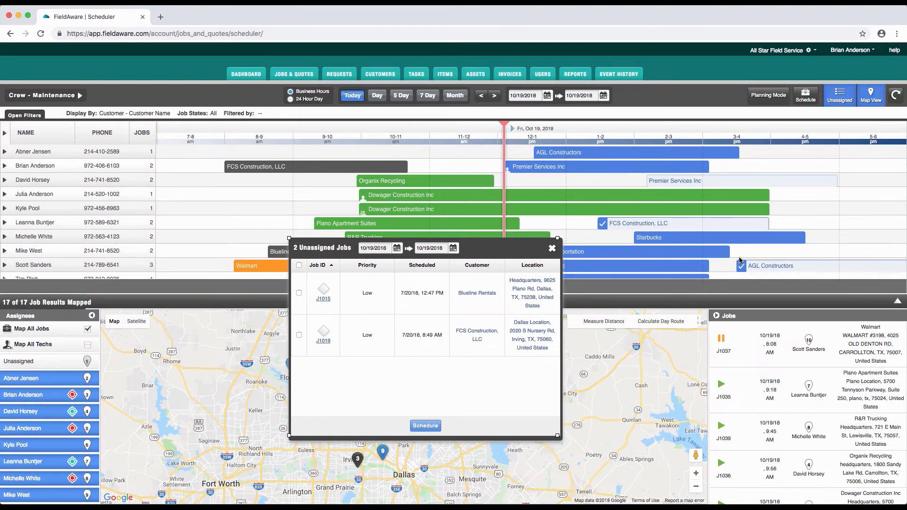
click(774, 251)
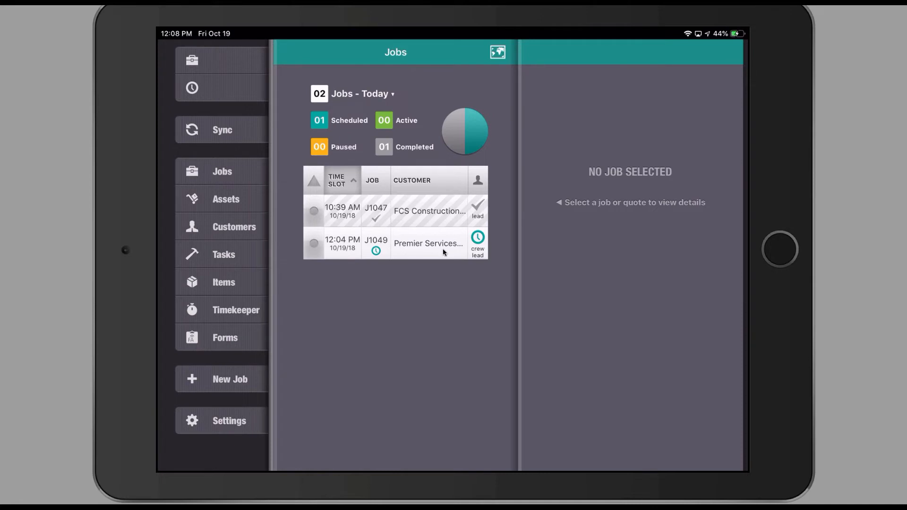
In the FieldAware mobile app, view today's jobs on the map, and open the Premier Services Inc job to review its summary
click(497, 51)
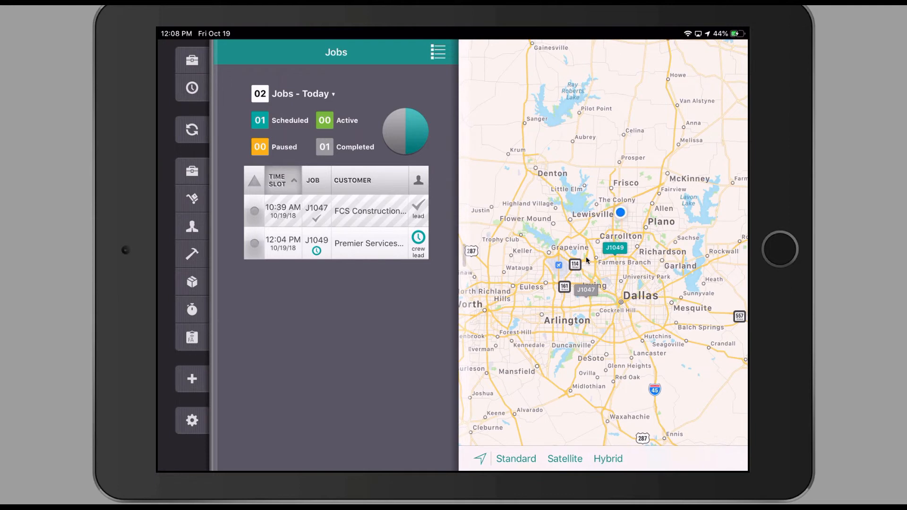
click(370, 253)
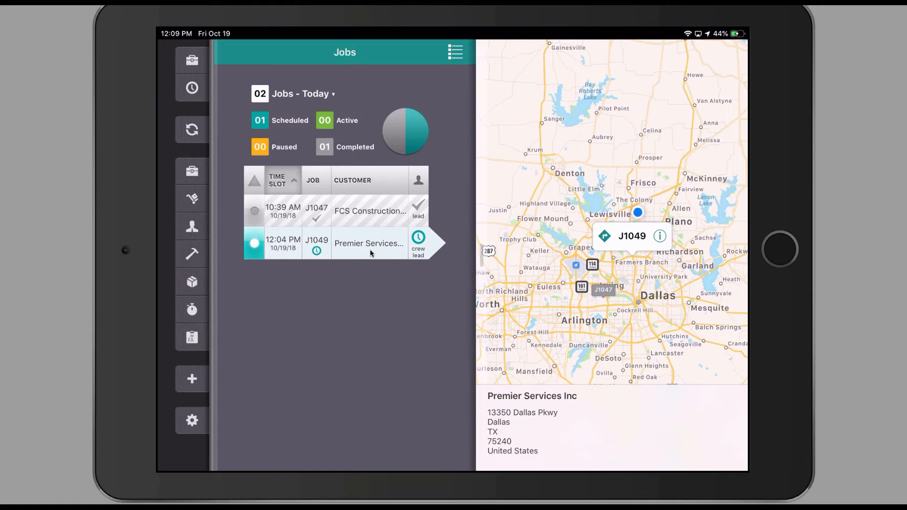
click(370, 254)
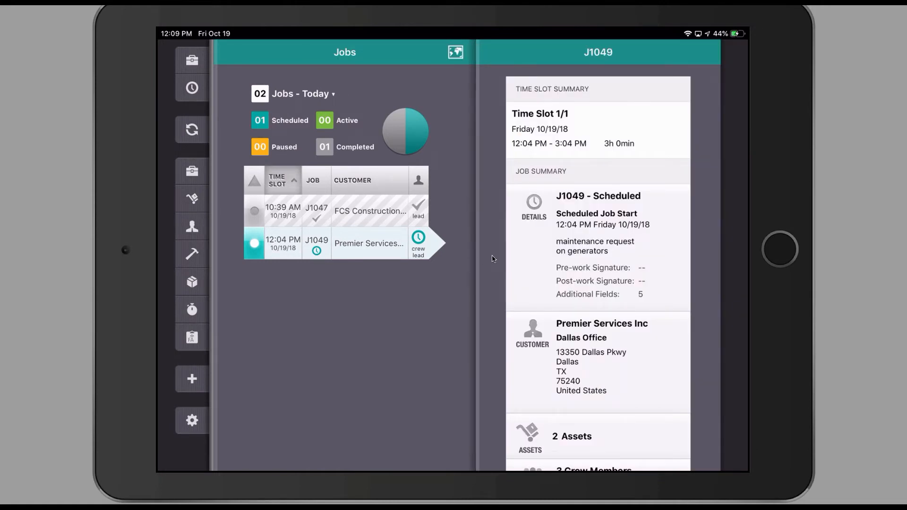
scroll(492, 259, down, 2)
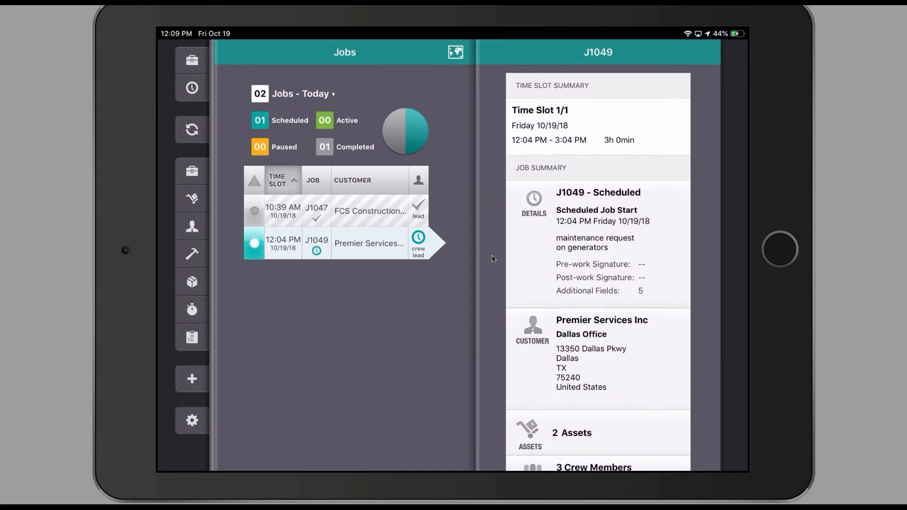
scroll(492, 259, down, 2)
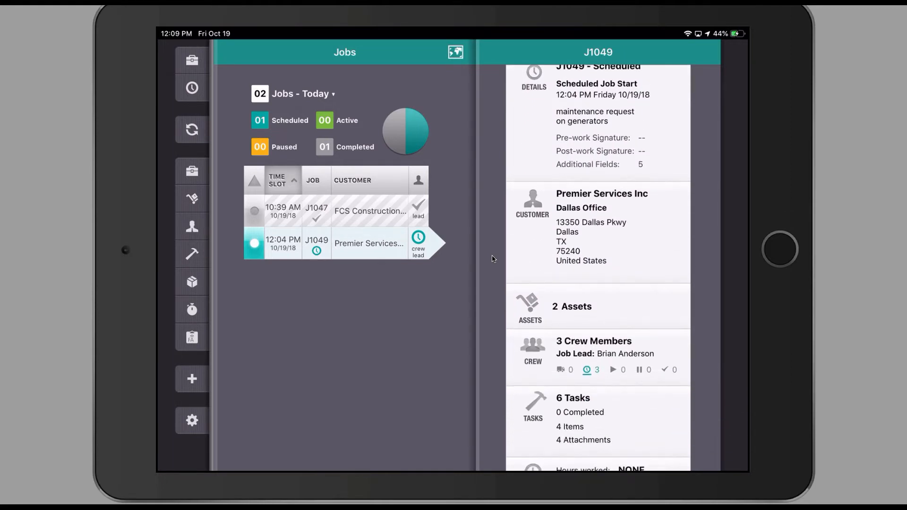
scroll(544, 284, down, 2)
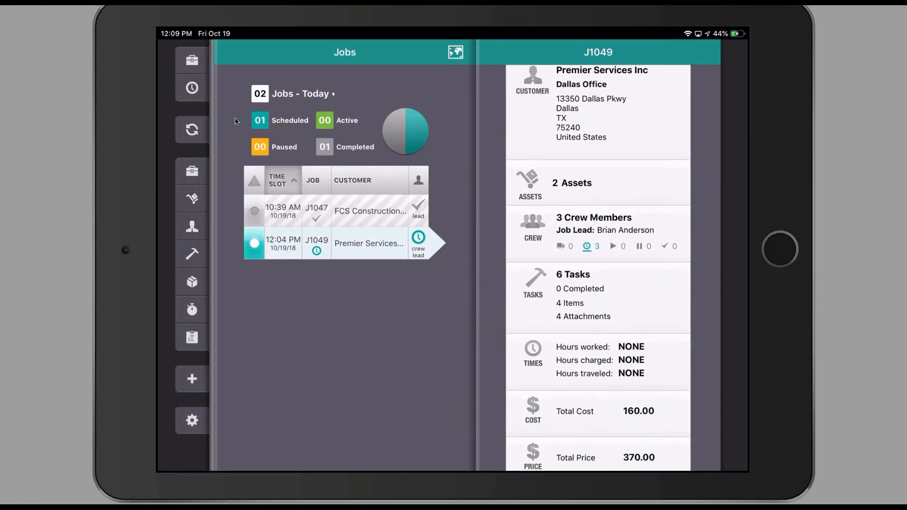
Clock in for the day and start travel on the Premier Services Inc job for the job lead only
click(192, 88)
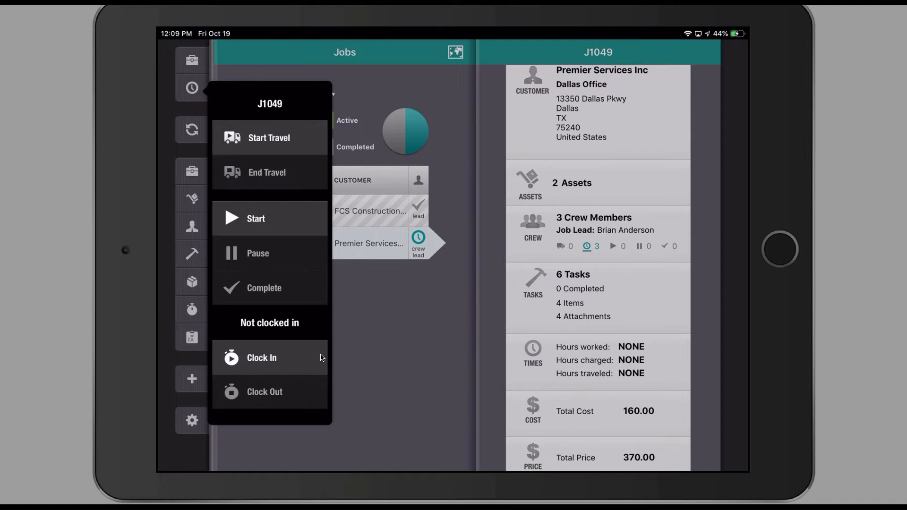
click(288, 360)
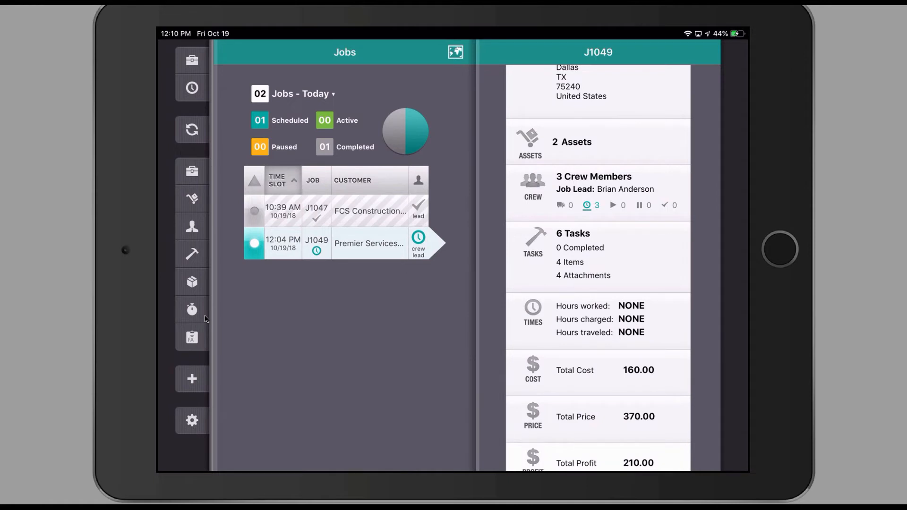
click(185, 97)
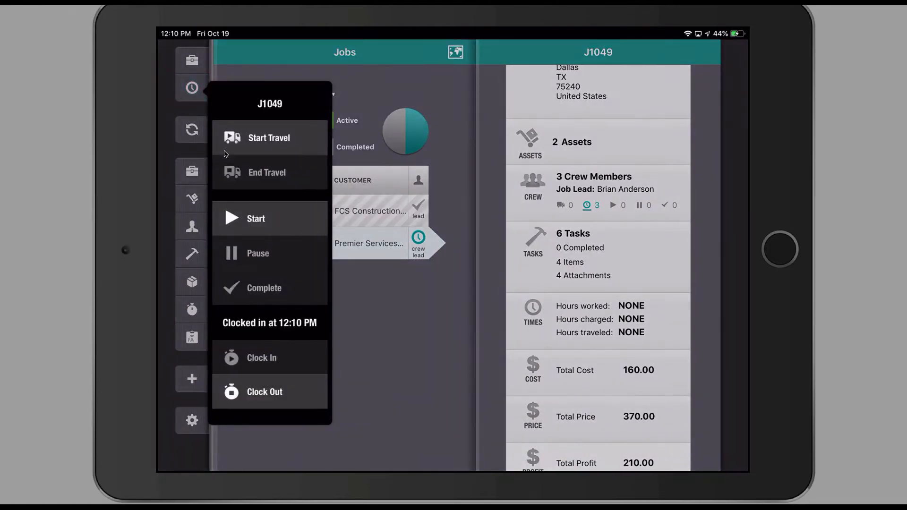
click(287, 152)
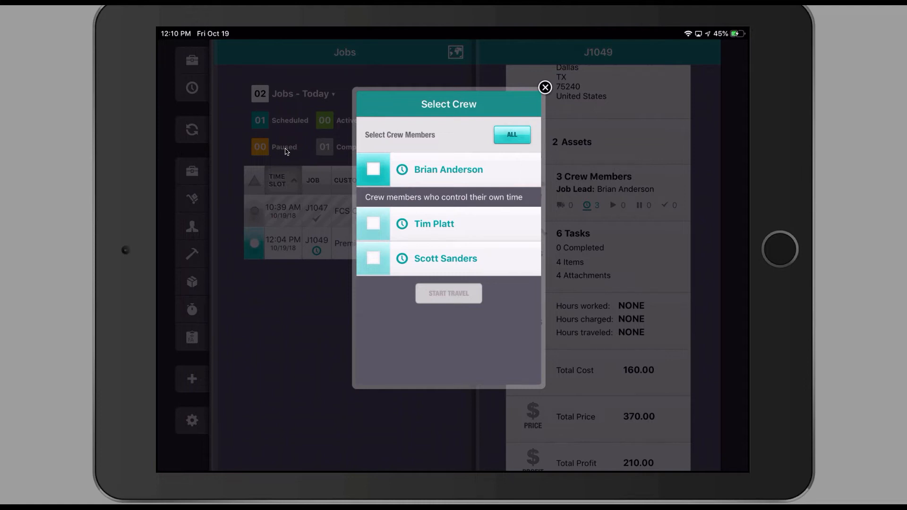
click(374, 168)
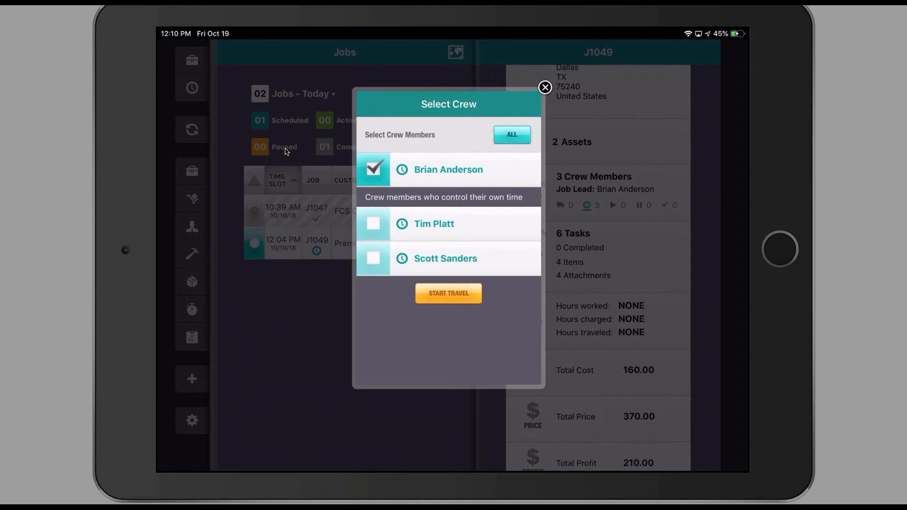
click(448, 294)
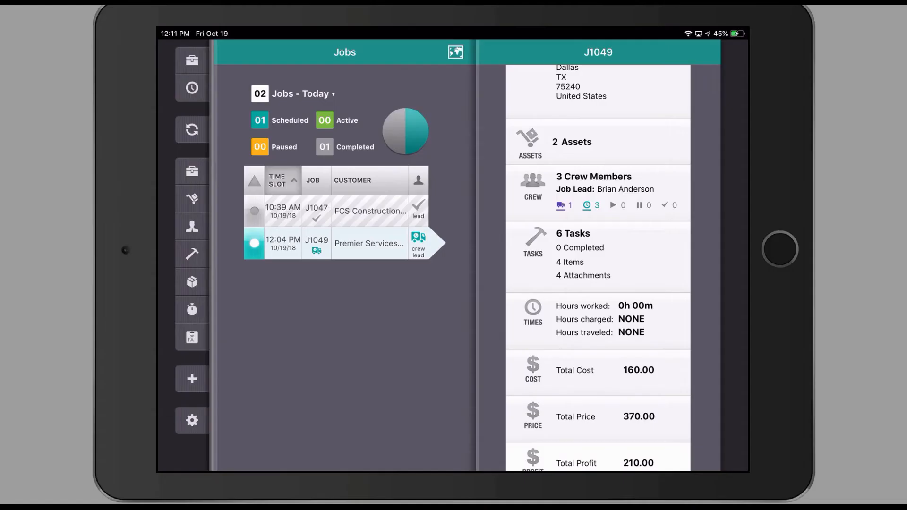
End the job lead's travel on the Premier Services Inc job without clocking out
click(191, 88)
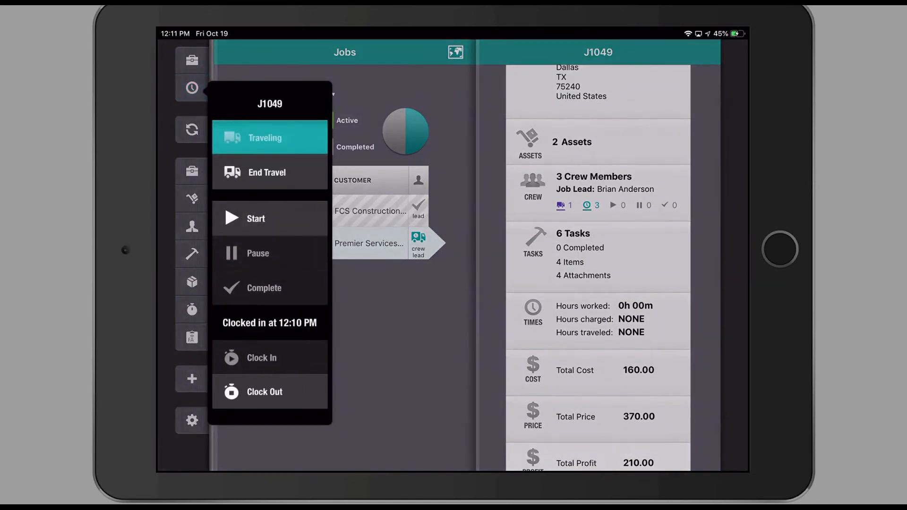
click(267, 172)
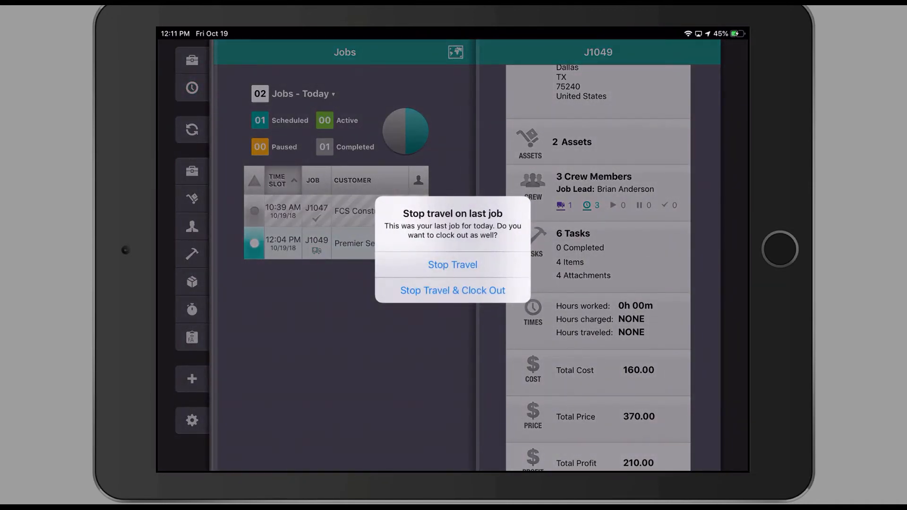
click(452, 265)
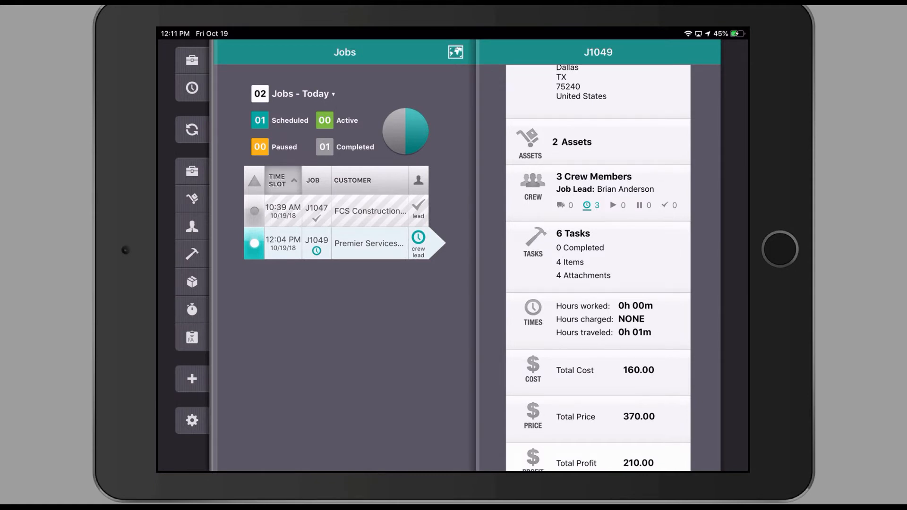
Start work on the Premier Services Inc job for the job lead only
click(192, 88)
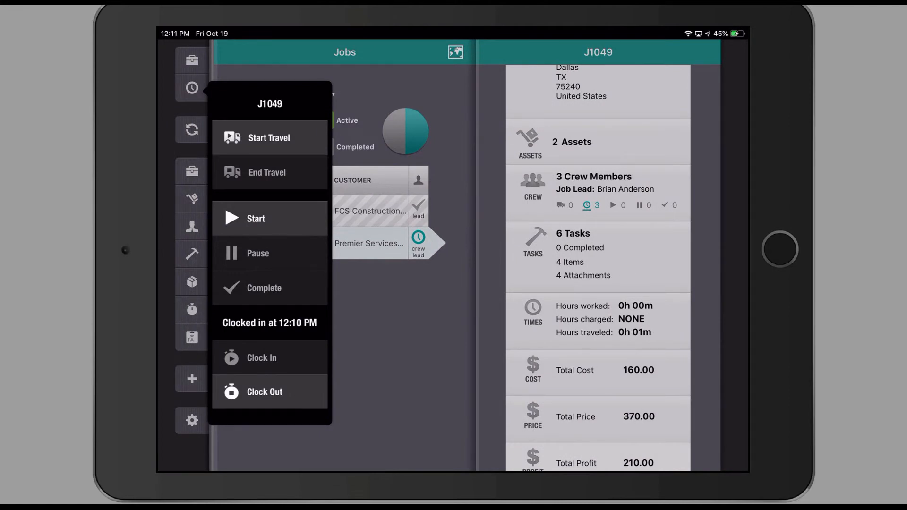
click(256, 219)
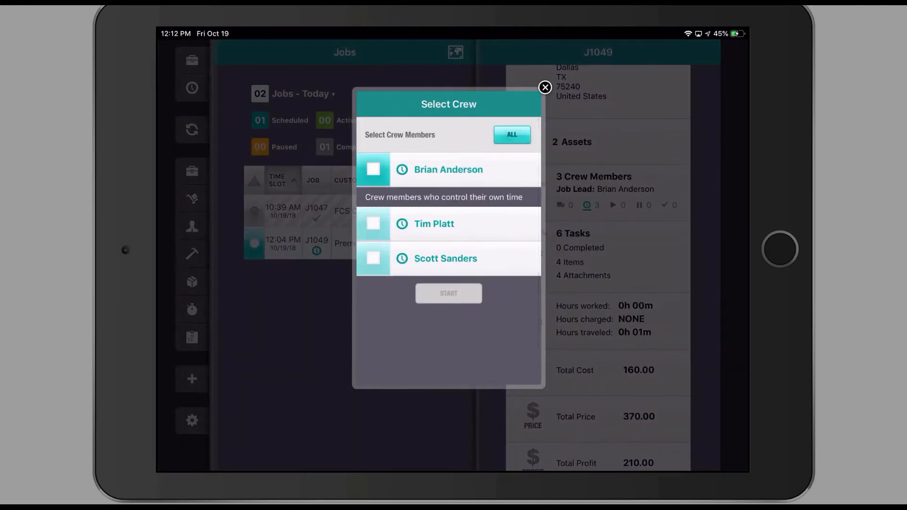
click(374, 169)
click(448, 293)
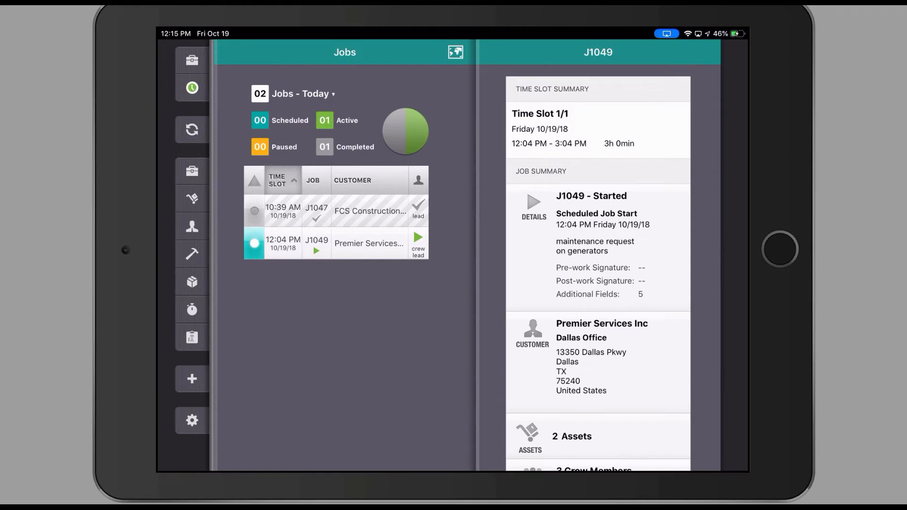
Review the started job's details, additional fields and signature areas, and check the customer's location and contact information
click(598, 248)
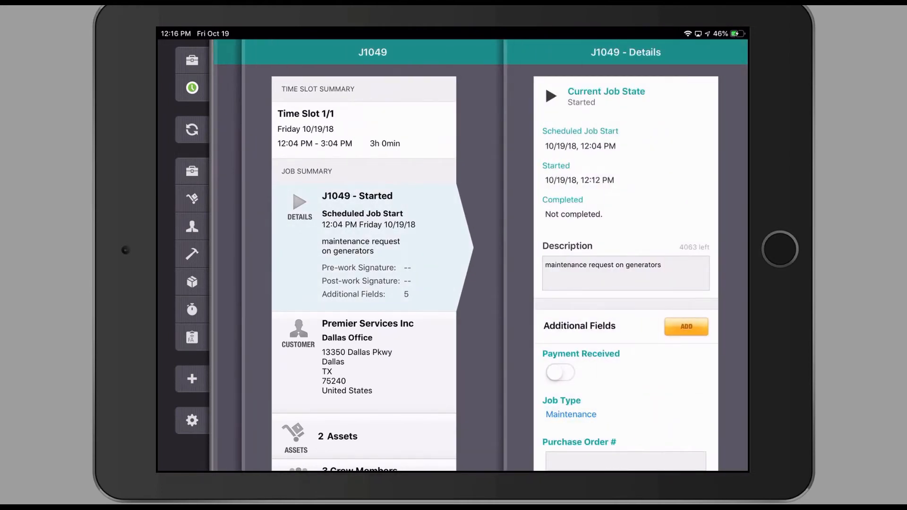
scroll(626, 265, down, 5)
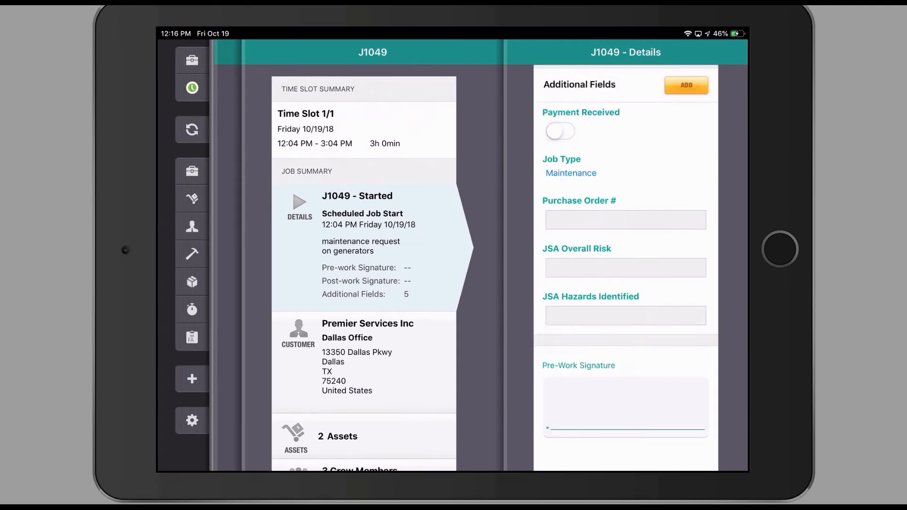
scroll(626, 264, down, 3)
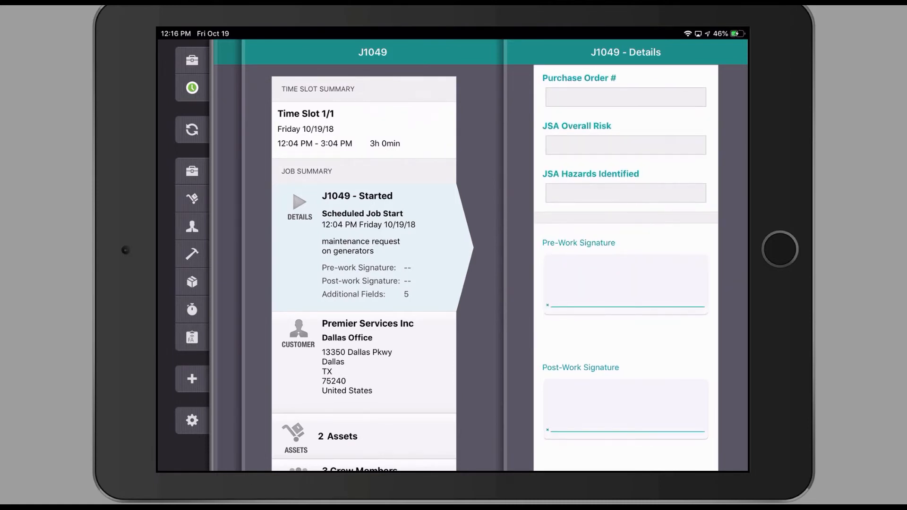
click(363, 362)
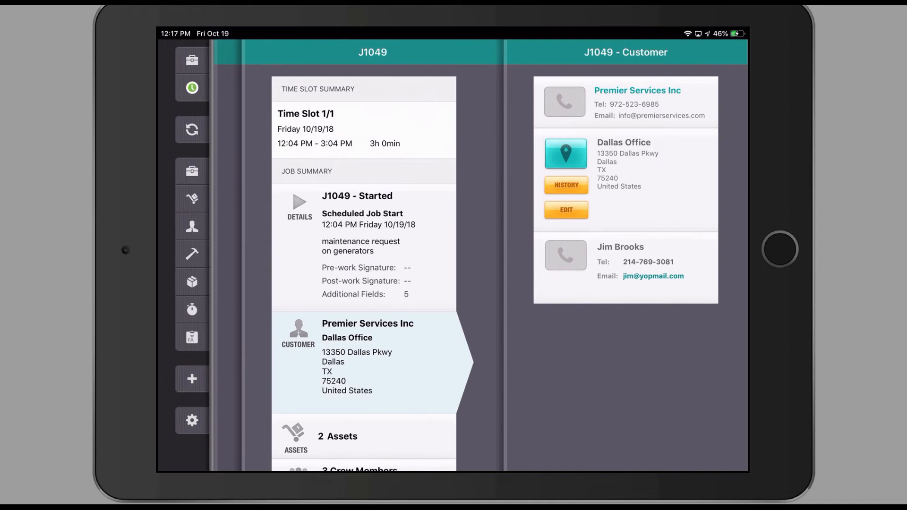
Open Honda MMD Generator 1 from the job's assets, and review its specifications, manufacturer's guidelines, maintenance notes and tasks
click(364, 437)
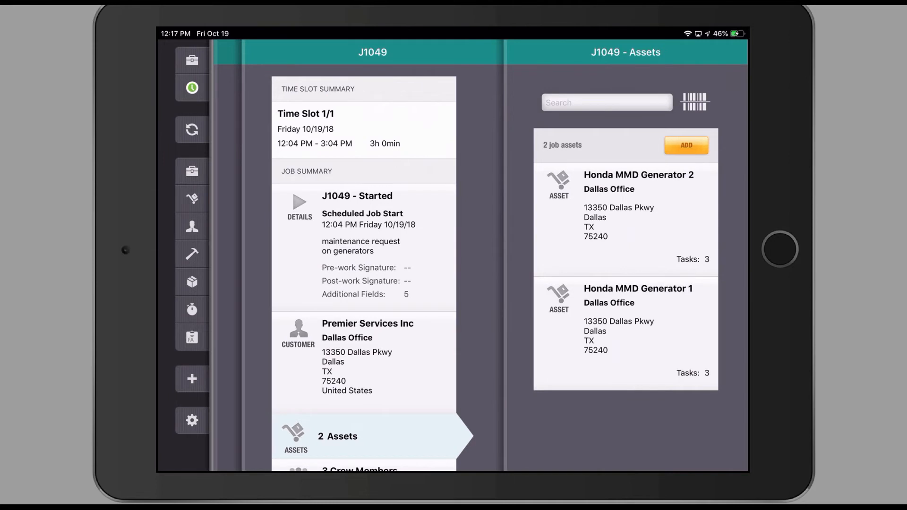
click(634, 326)
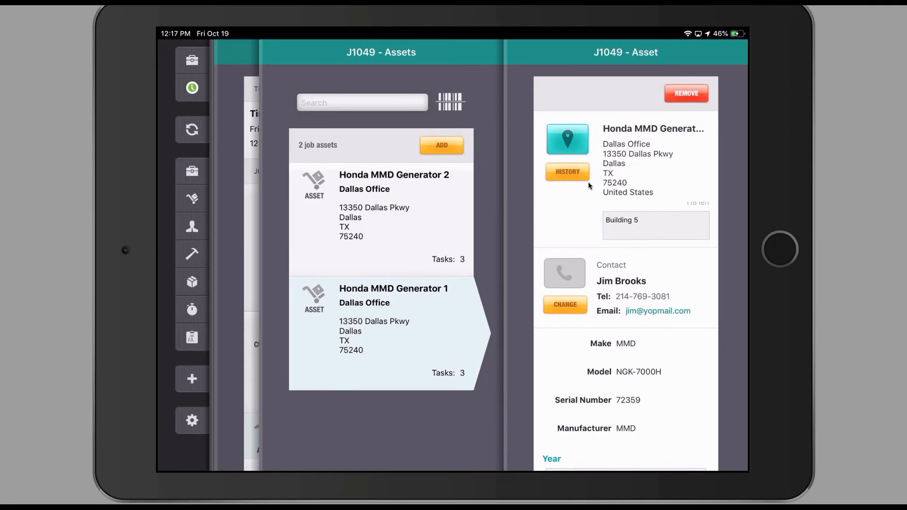
scroll(608, 212, down, 5)
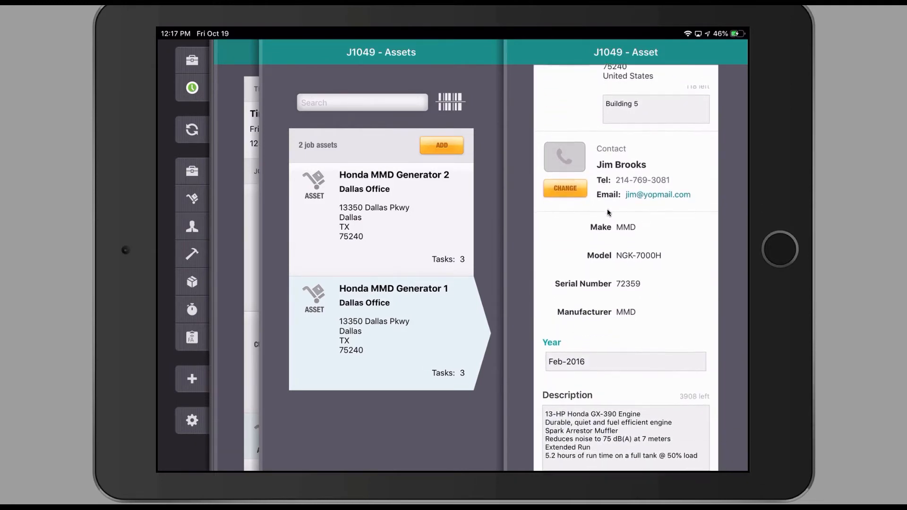
scroll(608, 213, down, 7)
scroll(608, 212, down, 8)
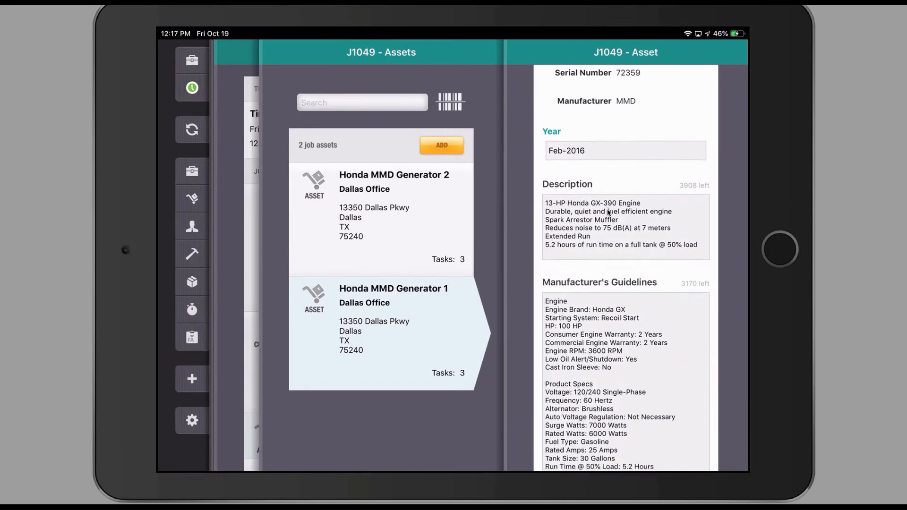
scroll(608, 213, down, 12)
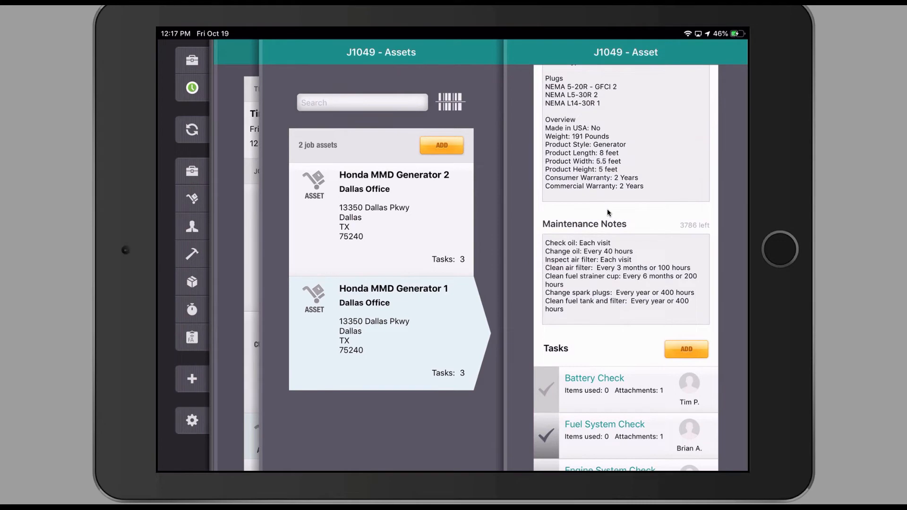
scroll(609, 213, down, 7)
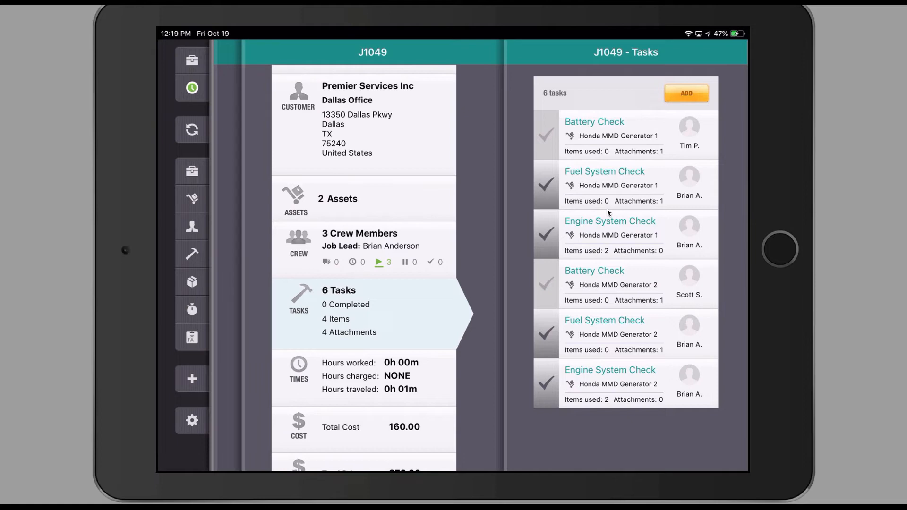
In Generator 1's Fuel System Check, note "The fuel system lines are free of corrosion. Everything looks good" and attach a photo captioned "good condition"
click(608, 208)
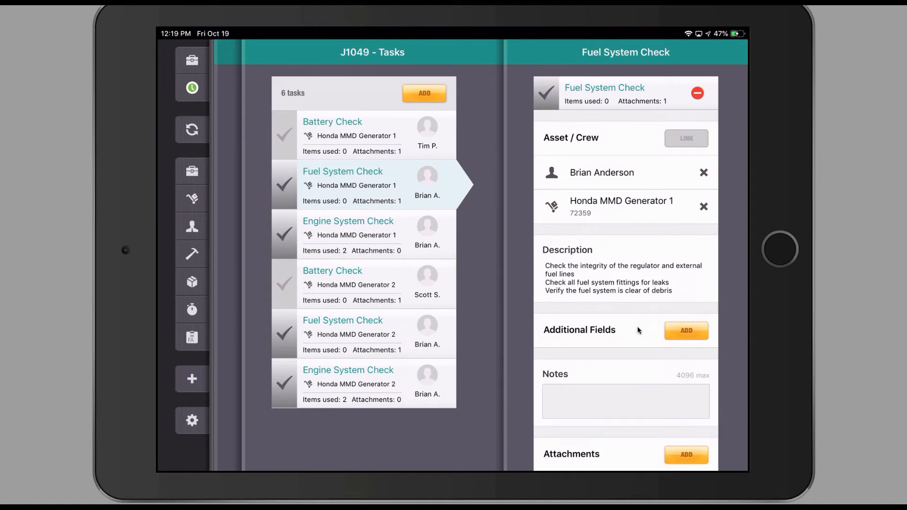
click(625, 385)
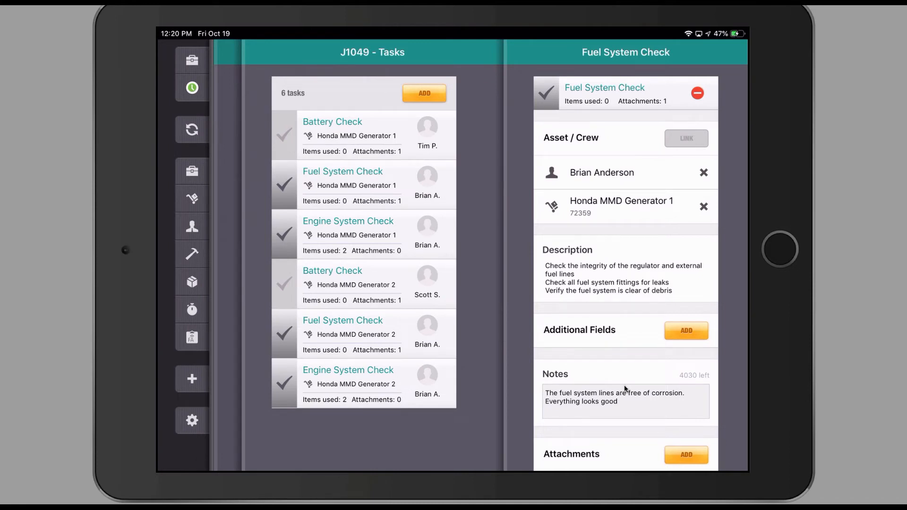
scroll(625, 386, down, 3)
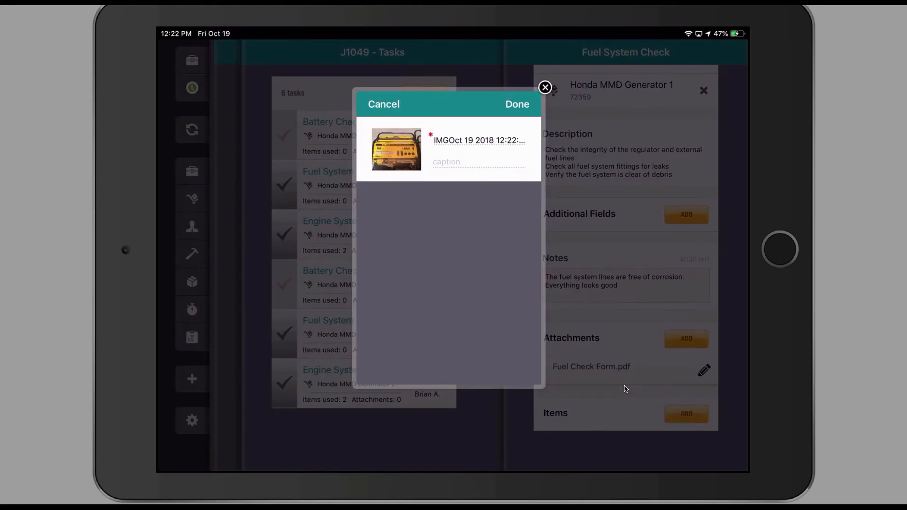
text(good)
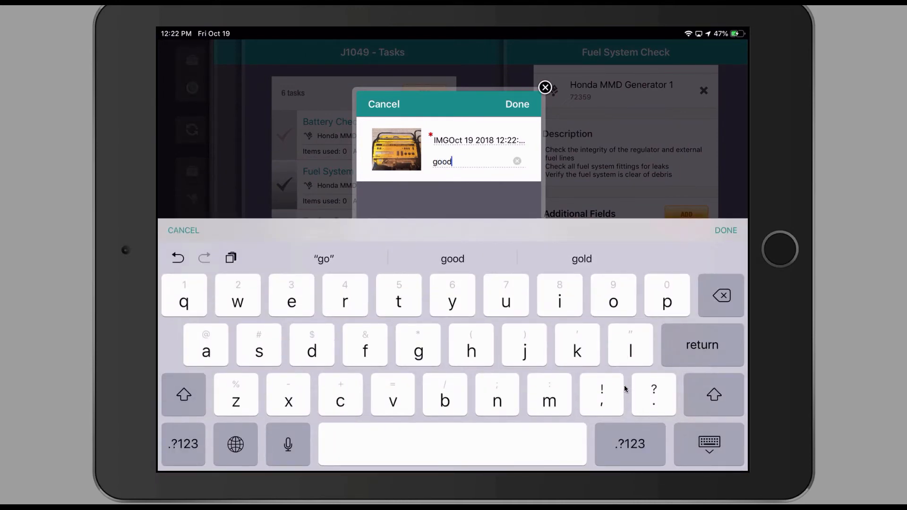
text( conditio)
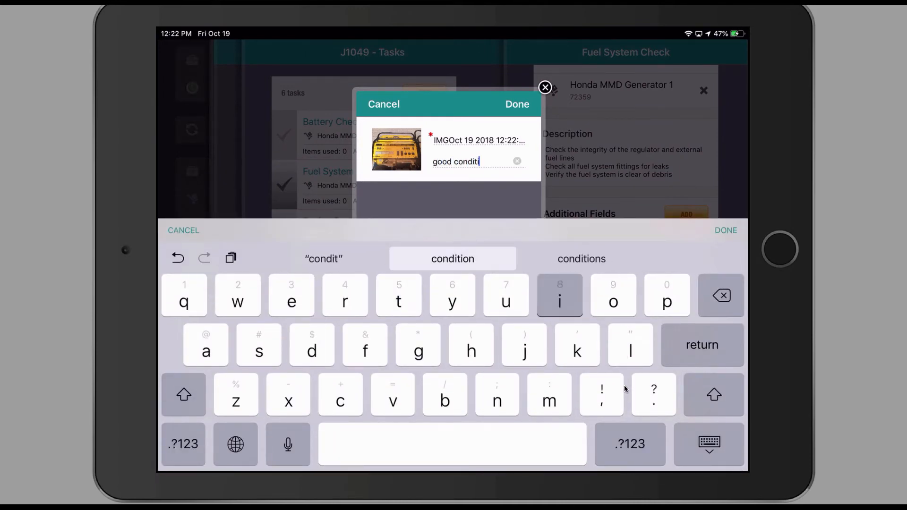
text(n)
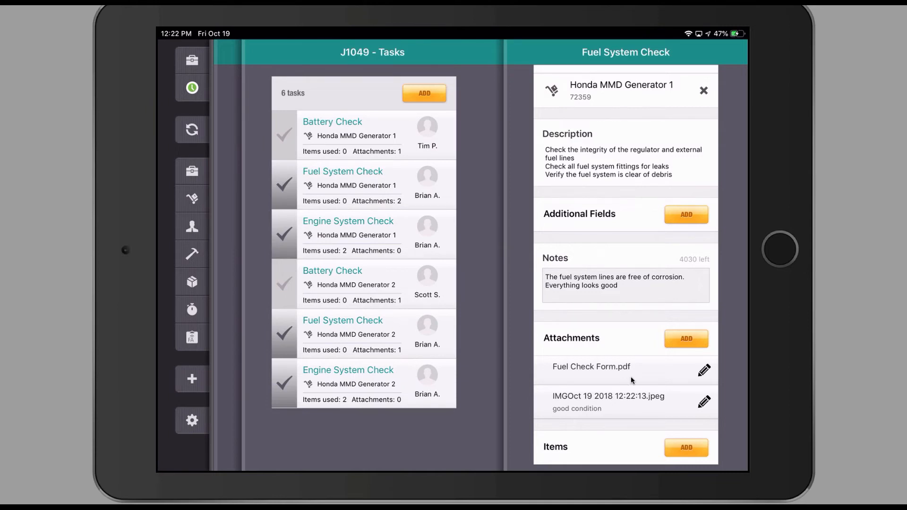
Open Fuel Check Form.pdf from the attachments and mark Generator 1's Fuel System Check as done
click(631, 378)
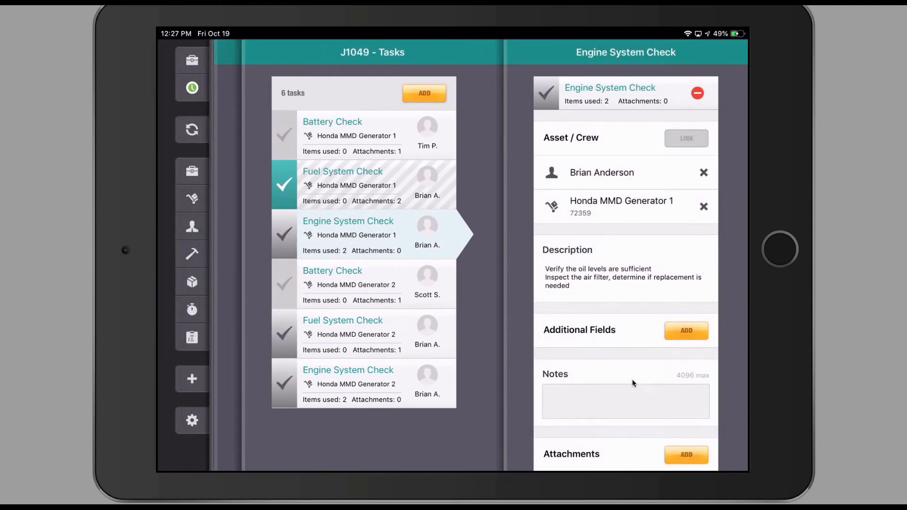
In Generator 1's Engine System Check, note "A new filter is required. And oil change is also required" and set the Engine Oil quantity to 3
scroll(632, 384, down, 3)
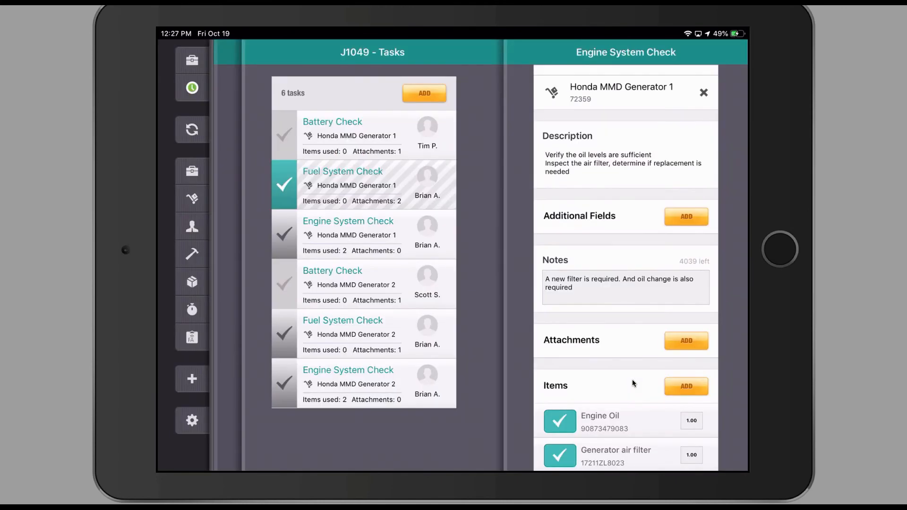
scroll(634, 383, down, 3)
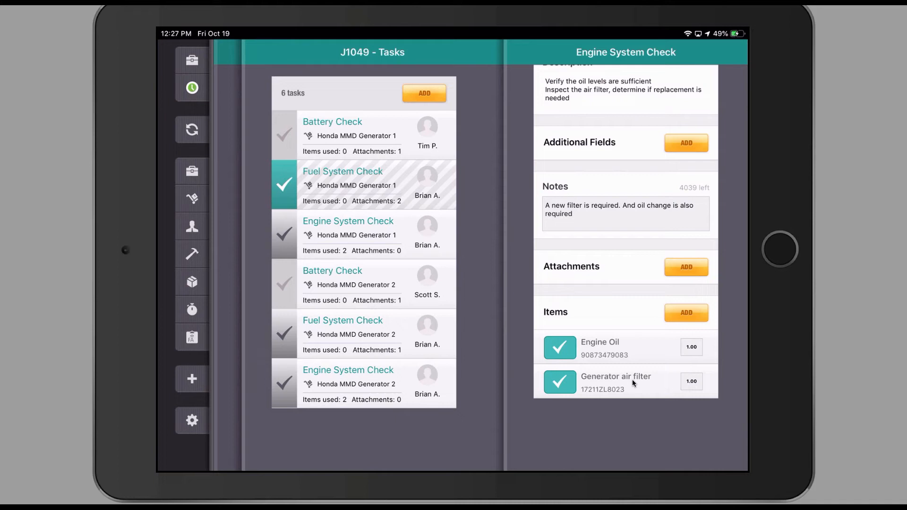
click(692, 348)
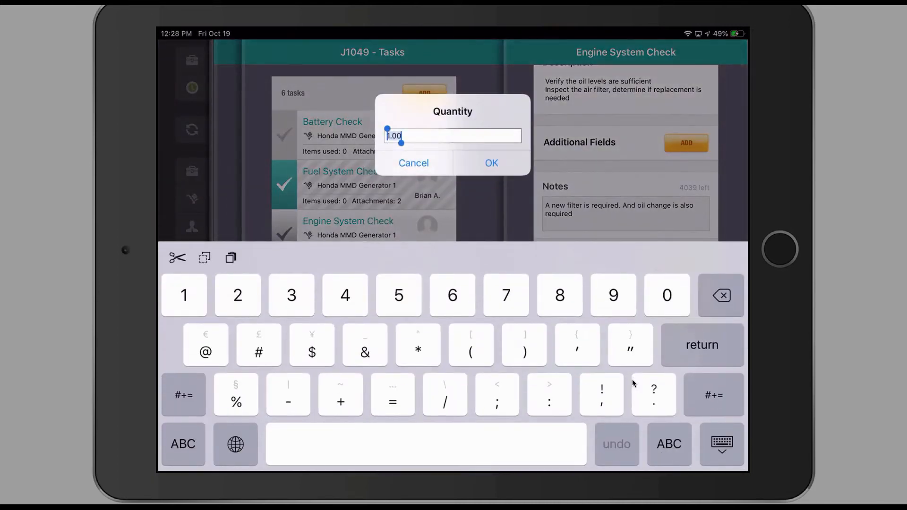
text(3)
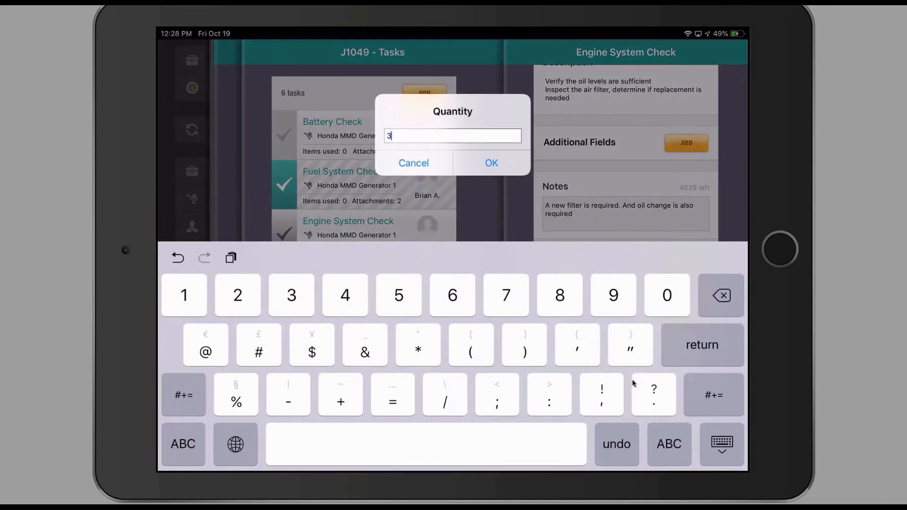
key(Return)
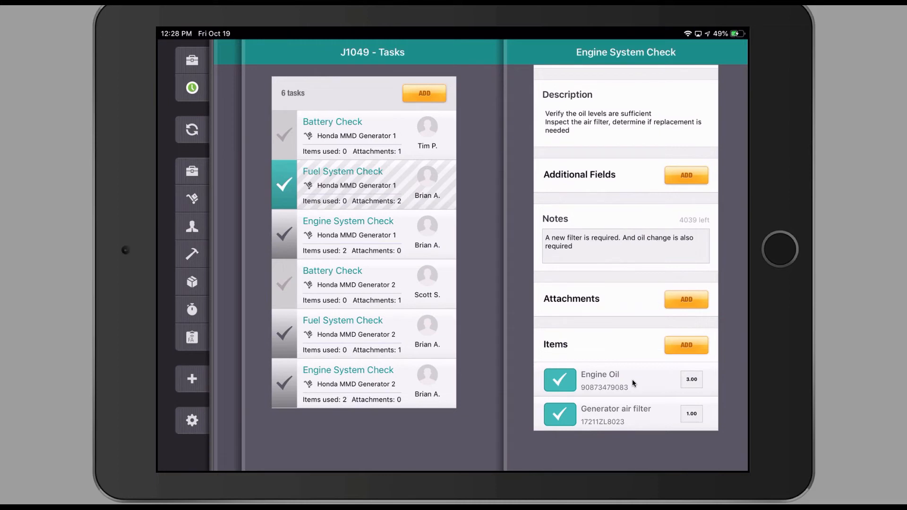
Add the 1" Air Hose to Generator 1's Engine System Check, and mark the job lead's remaining tasks as done
click(676, 352)
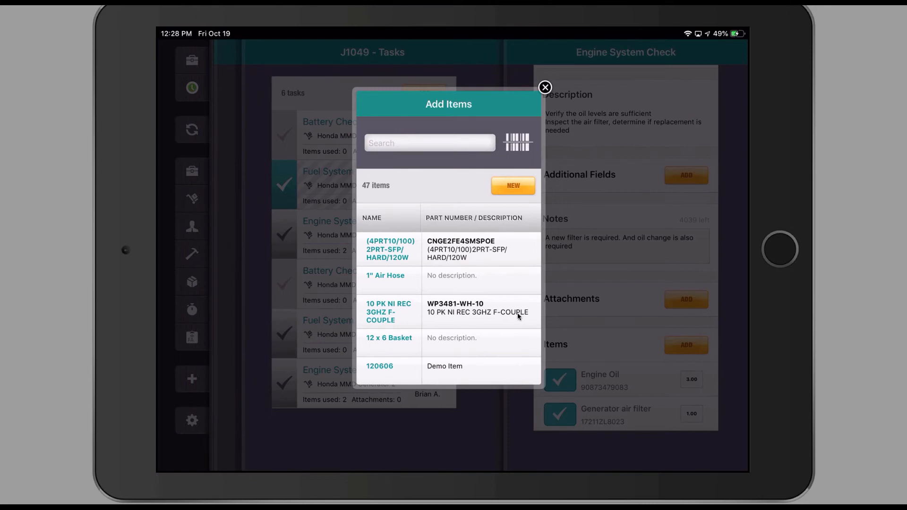
click(414, 280)
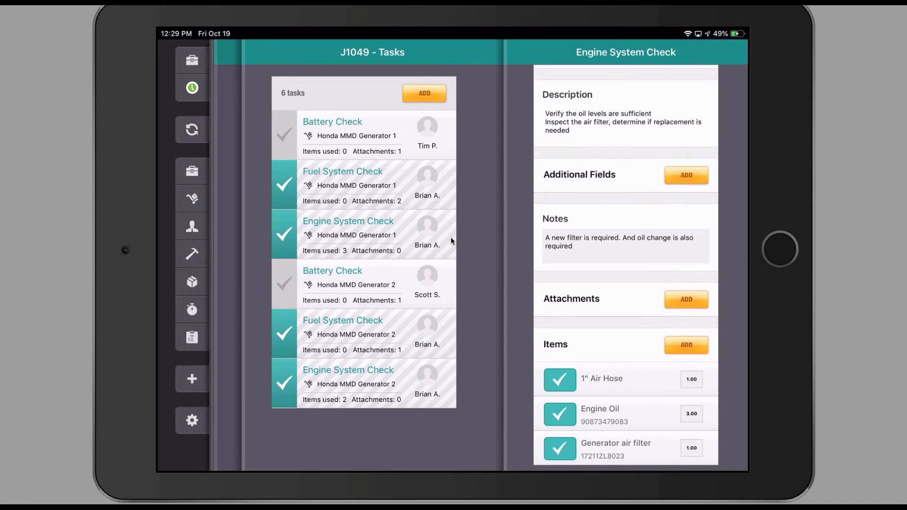
Complete the Premier Services Inc job and choose to clock out with it
click(198, 94)
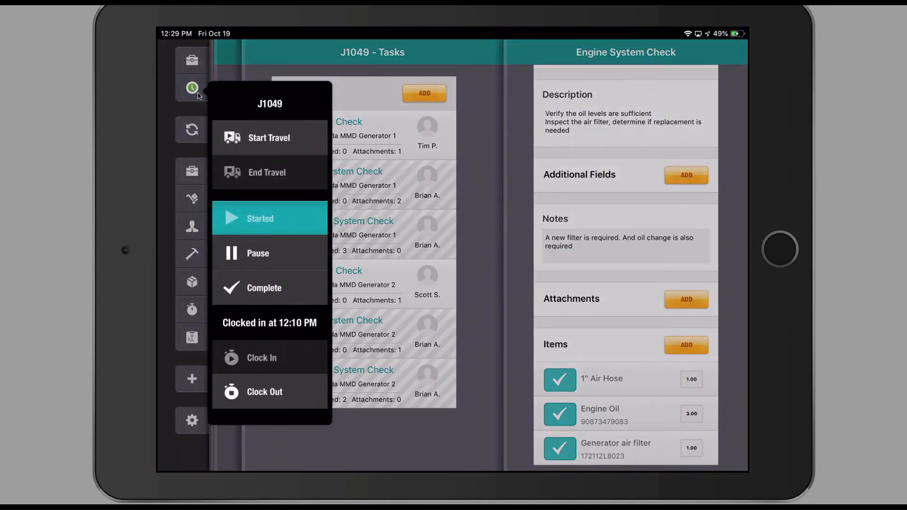
click(288, 290)
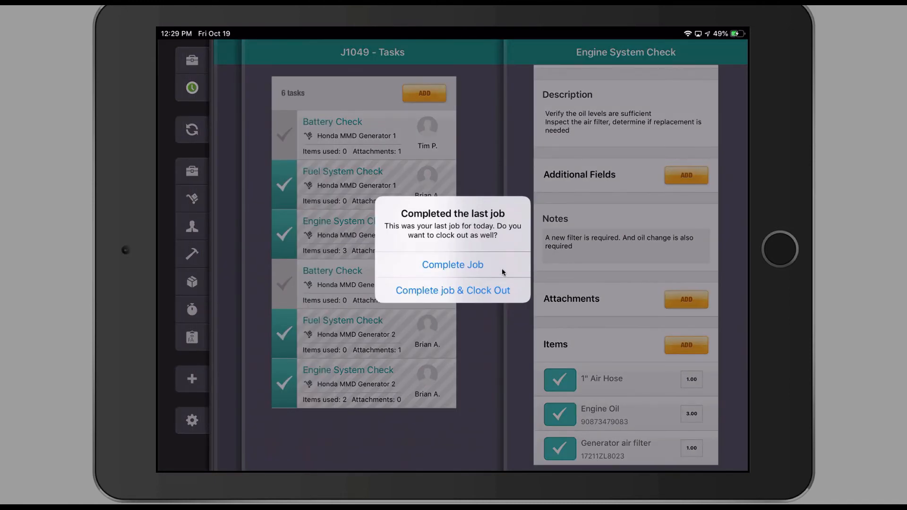
click(514, 293)
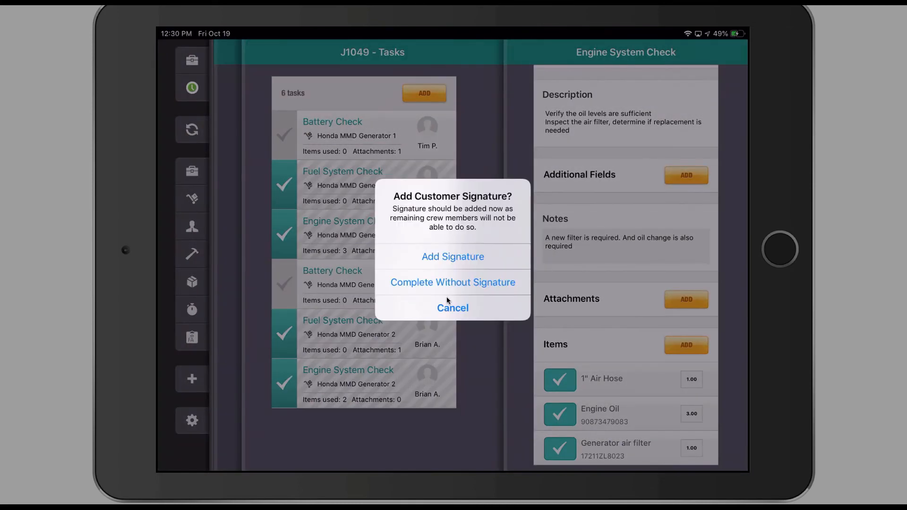
Add the customer's handwritten signature and signee name, accept the T&C's, and finish the sign-off
click(453, 257)
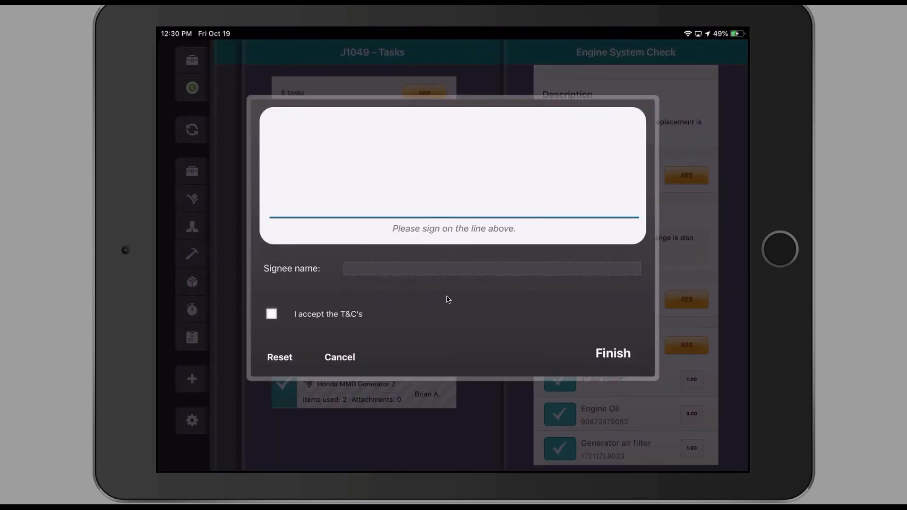
drag(370, 142, 316, 209)
drag(331, 134, 441, 131)
drag(422, 183, 420, 211)
mouse_move(419, 159)
mouse_down()
mouse_move(425, 172)
mouse_move(506, 178)
mouse_move(515, 208)
mouse_up()
click(492, 268)
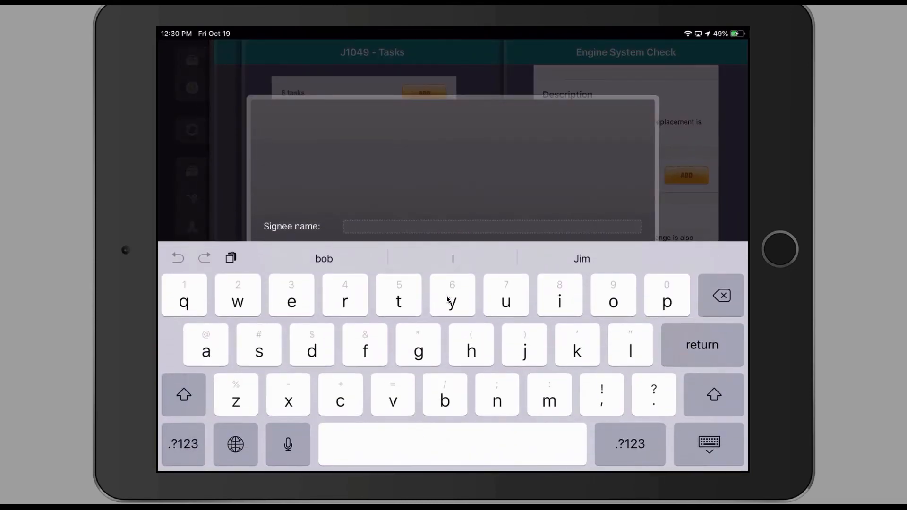
text(jim)
click(709, 444)
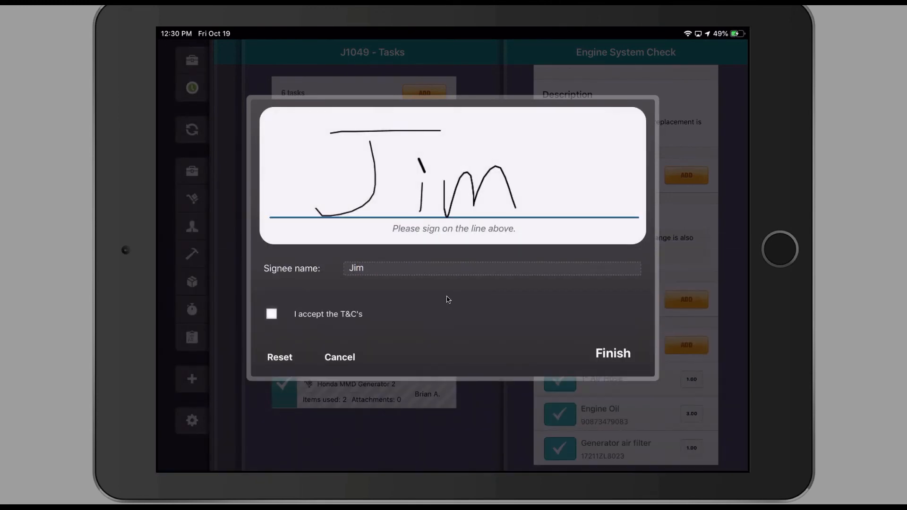
click(272, 313)
click(613, 353)
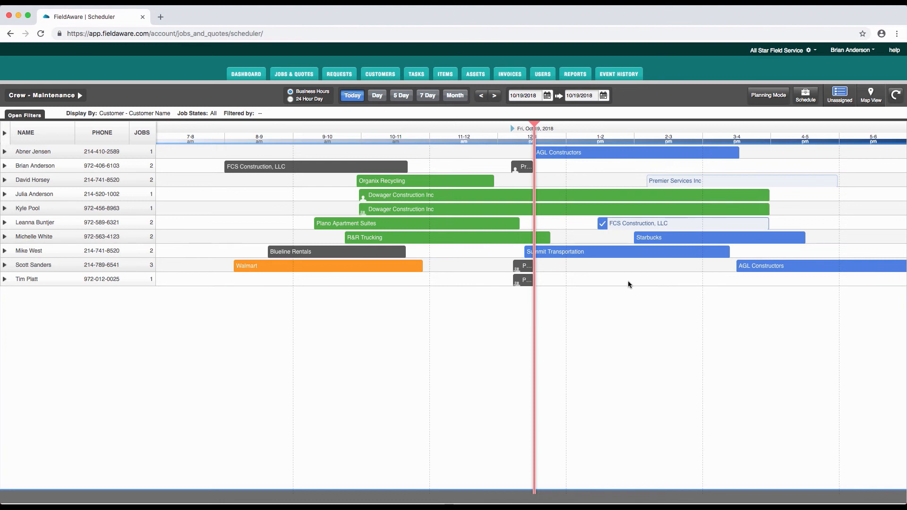
Switch to the FieldAware web scheduler, list the unassigned jobs, and schedule the Blueline Rentals job for the job lead at about 1 PM
click(842, 93)
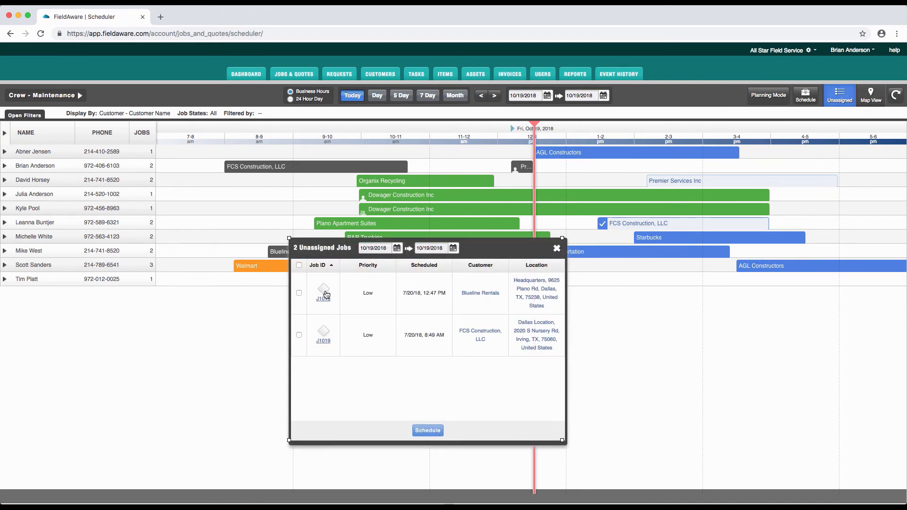
drag(326, 295, 570, 165)
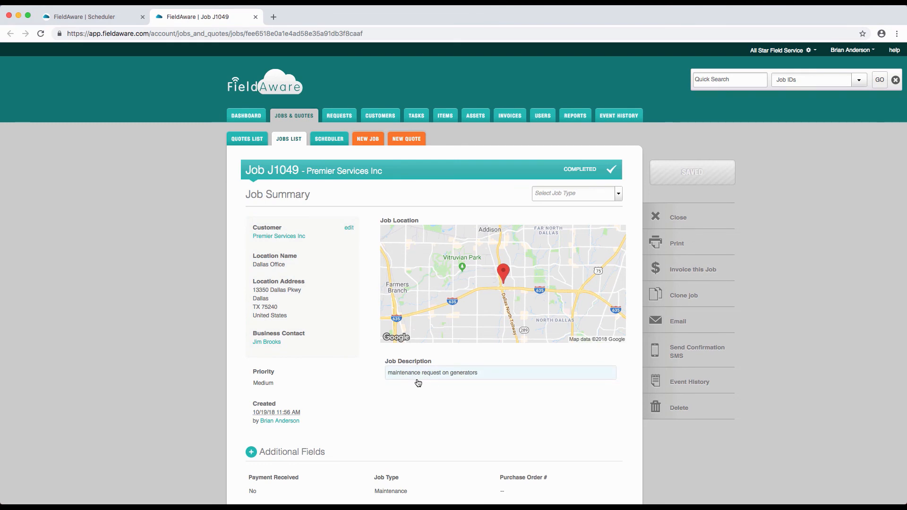
Open the completed Premier Services Inc job and review its summary, additional fields, cost details, crew status and labor hours
scroll(418, 383, down, 5)
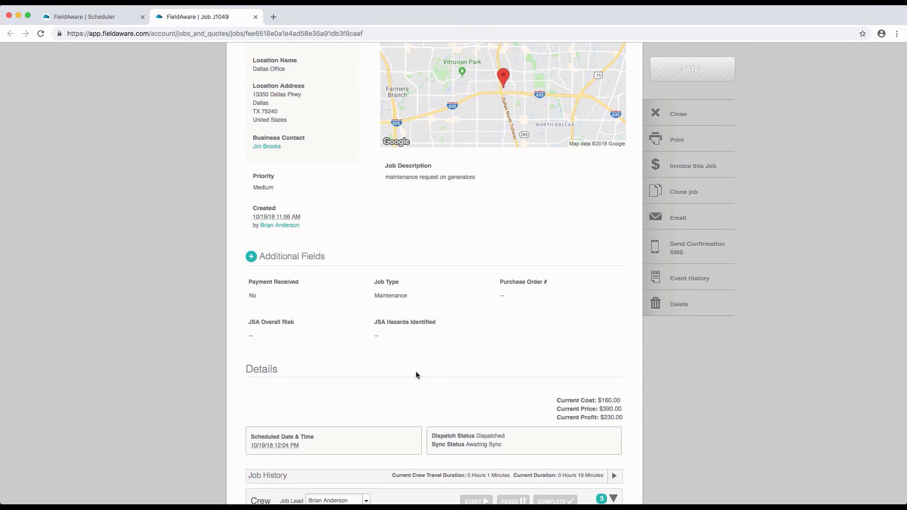
scroll(416, 375, down, 5)
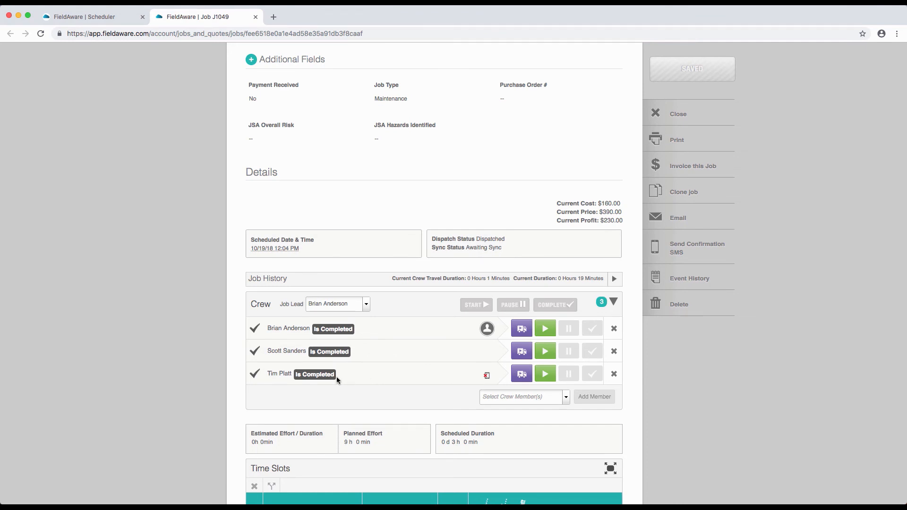
scroll(371, 337, down, 6)
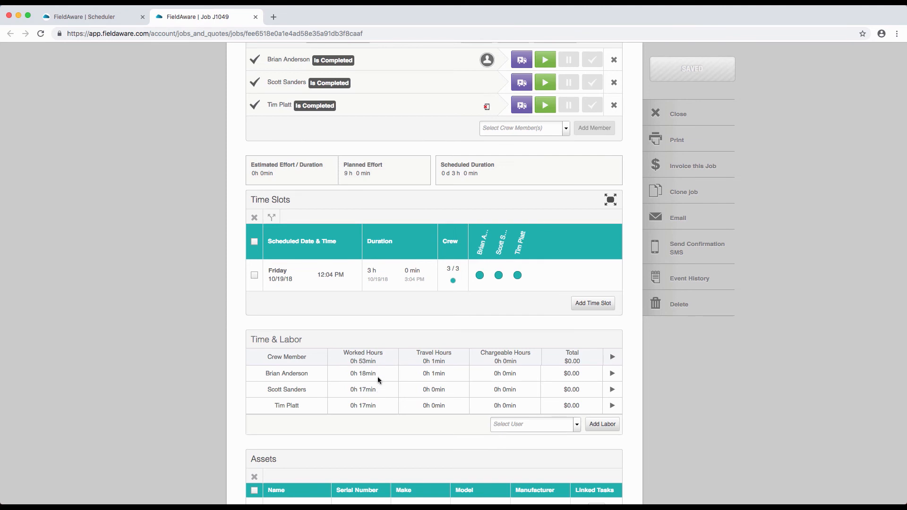
Inspect the job lead's time log under Time & Labor, check that the Start Travel time is editable, and collapse the entry
click(612, 374)
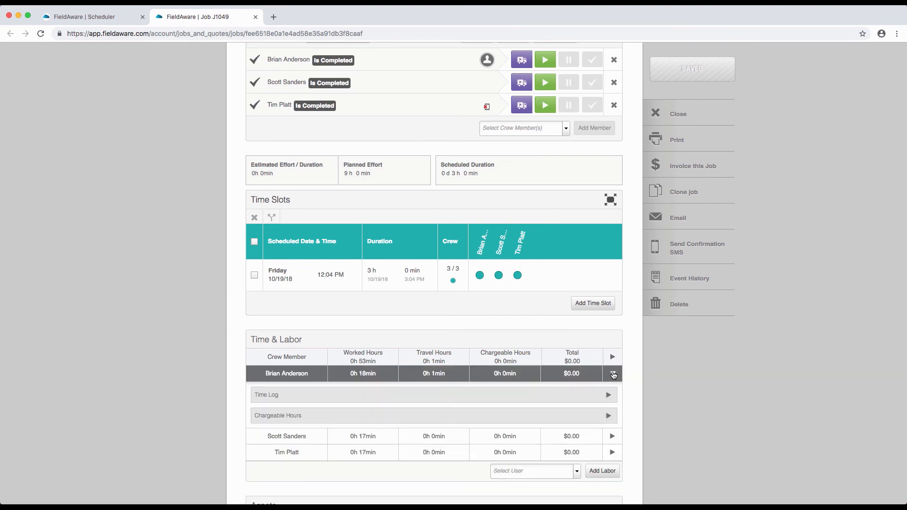
click(609, 397)
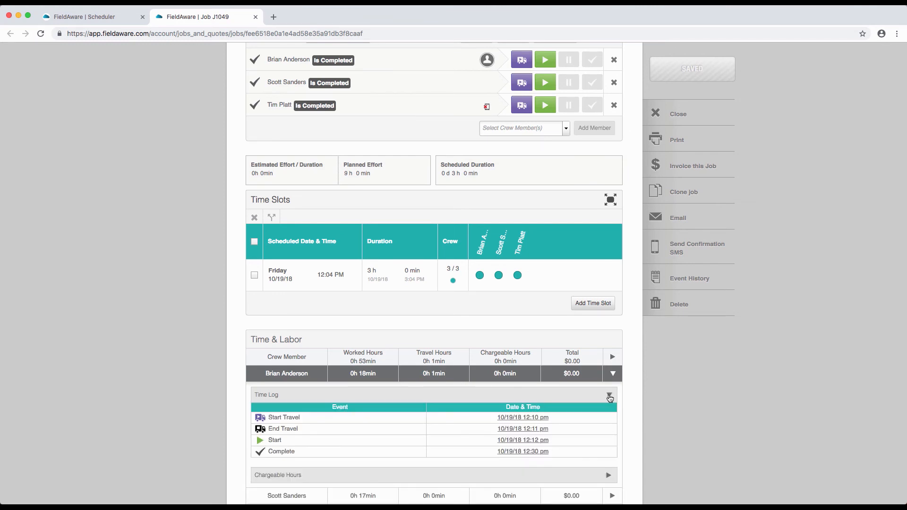
scroll(609, 398, down, 3)
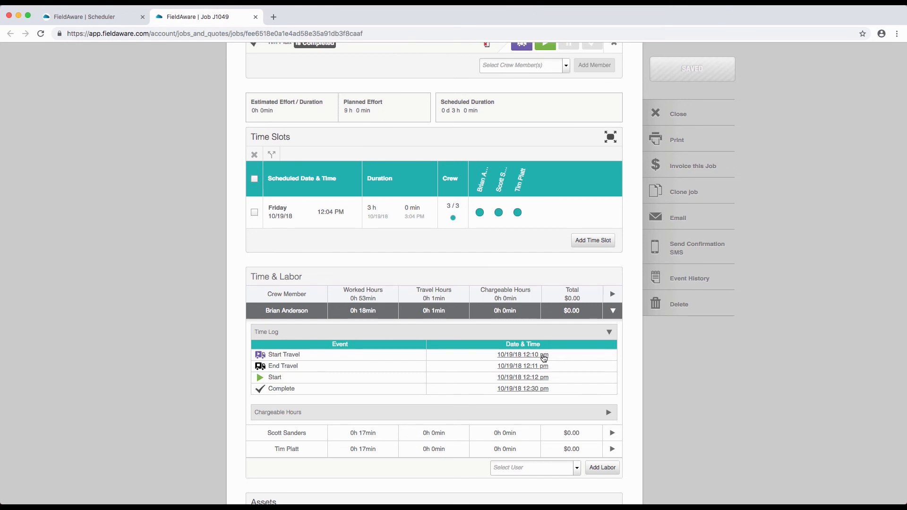
click(544, 358)
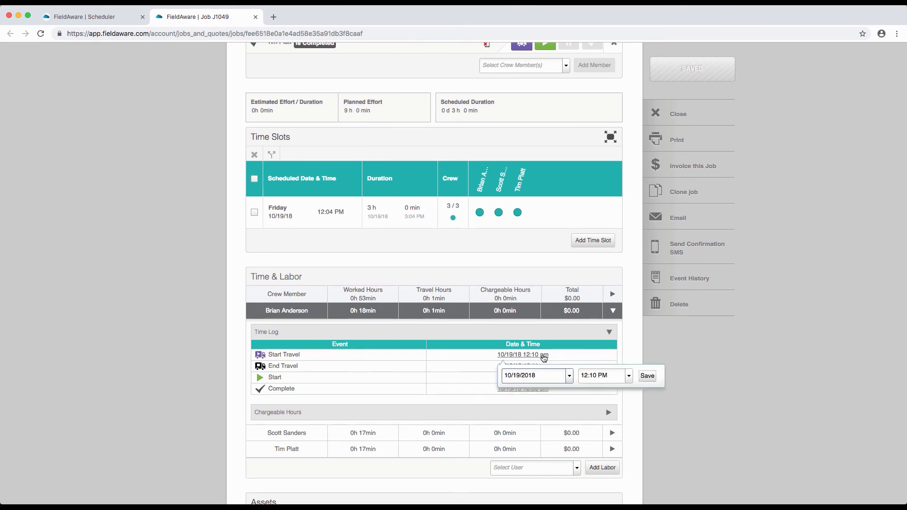
click(559, 359)
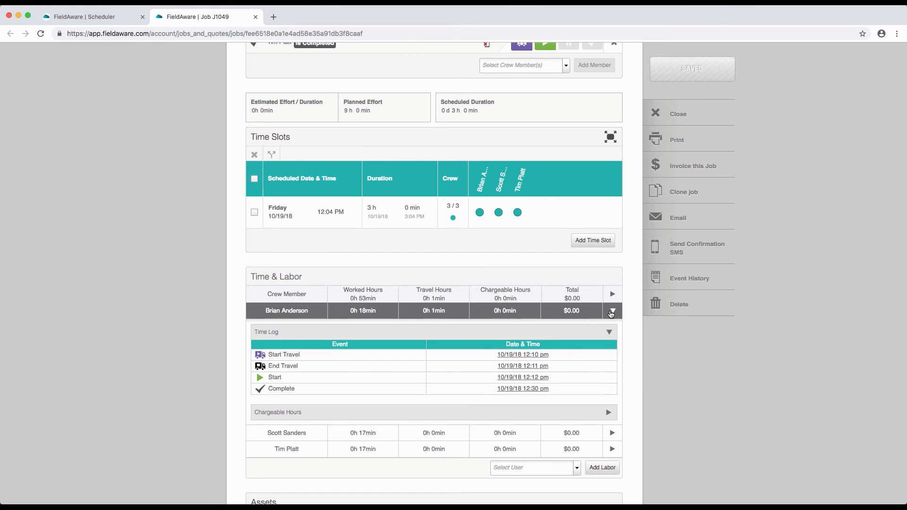
click(612, 313)
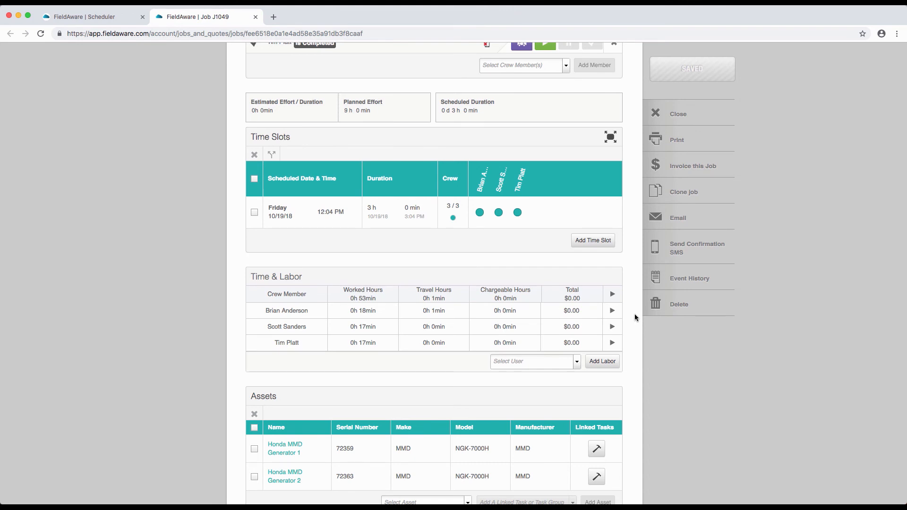
Review the job's task list and customer signature, and expand Generator 1's Fuel System Check to examine its notes and attachments
scroll(636, 317, down, 10)
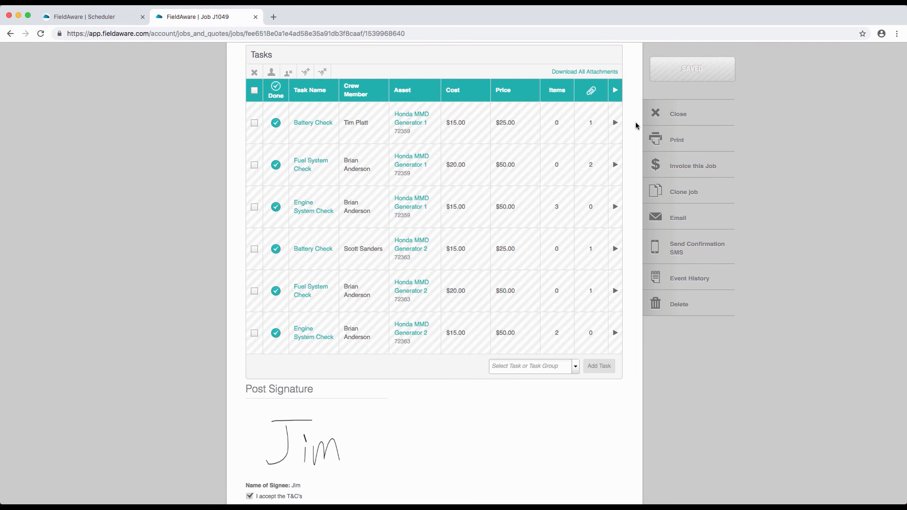
click(616, 166)
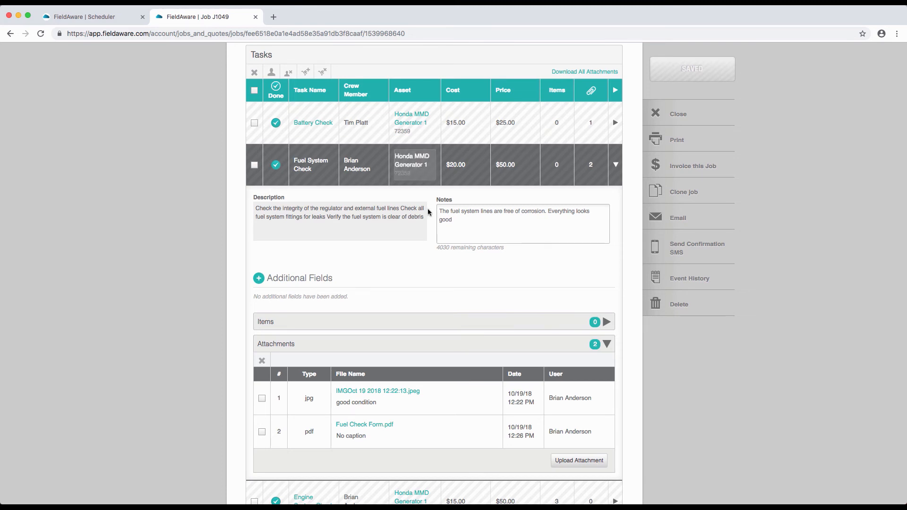
scroll(429, 329, down, 1)
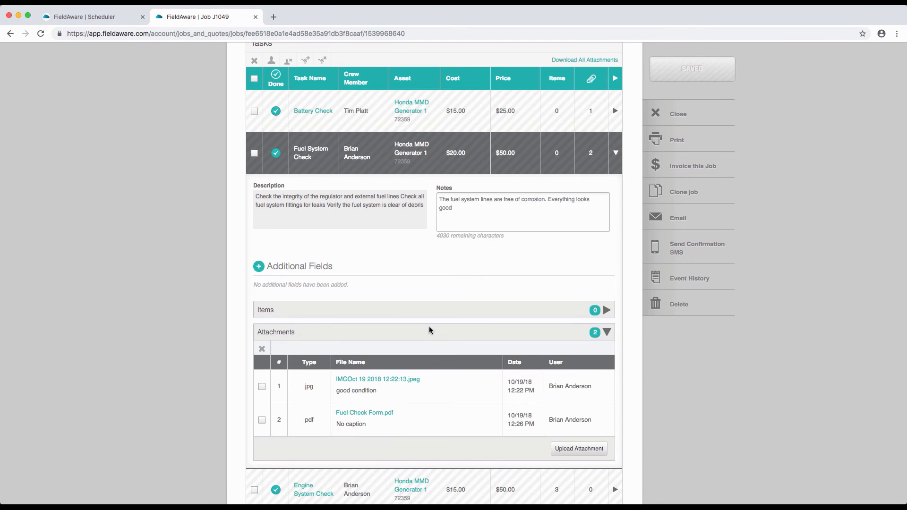
Collapse the Fuel System Check task, then generate the job's printable job sheet and review its details, tasks and signature before closing it
click(615, 153)
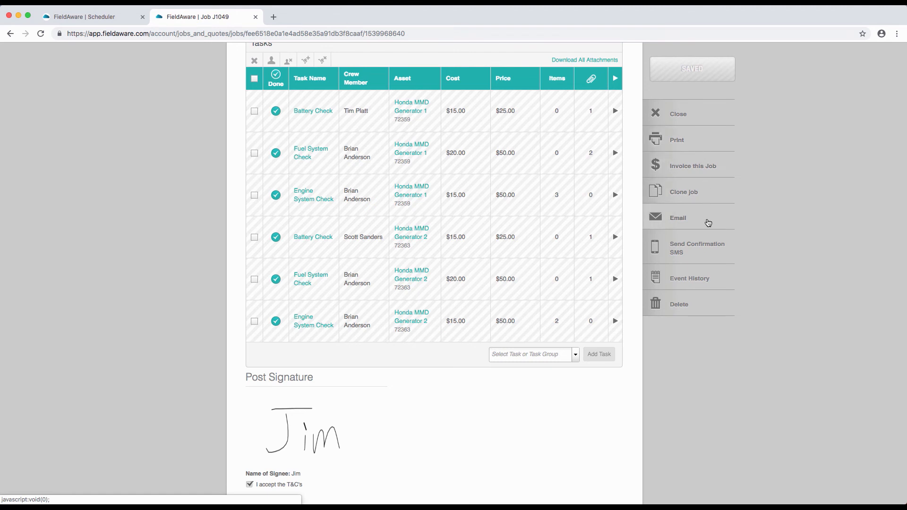
click(694, 141)
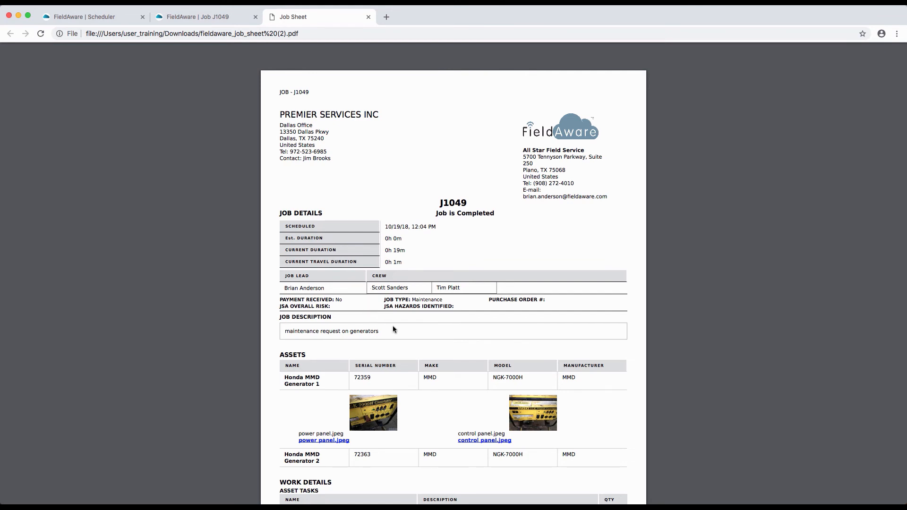
scroll(396, 329, down, 5)
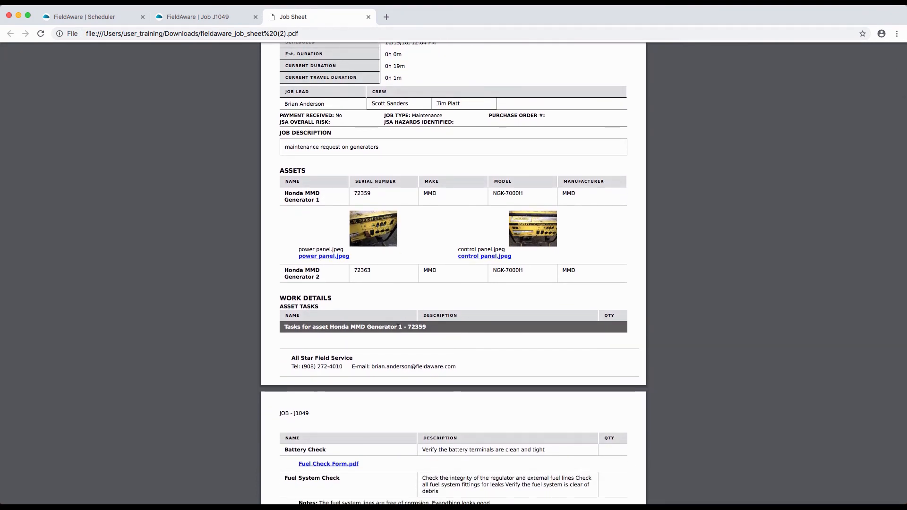
scroll(424, 327, down, 5)
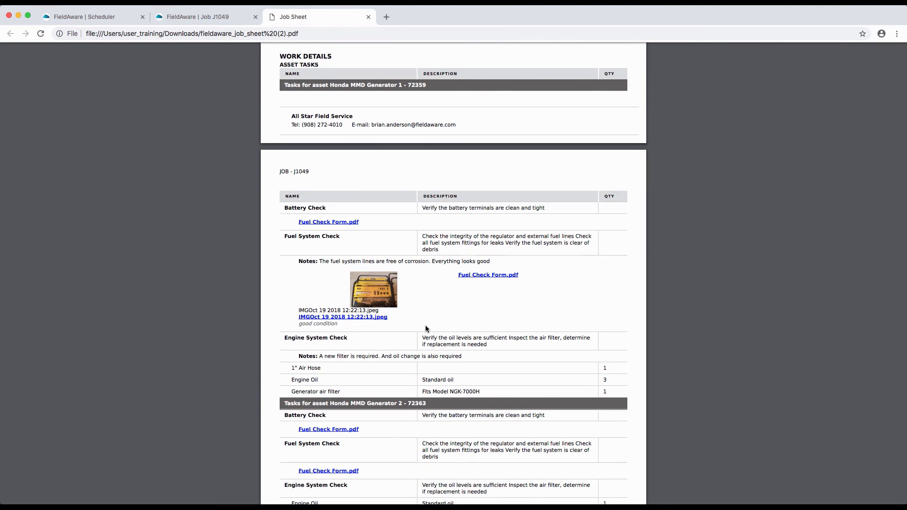
scroll(425, 329, down, 7)
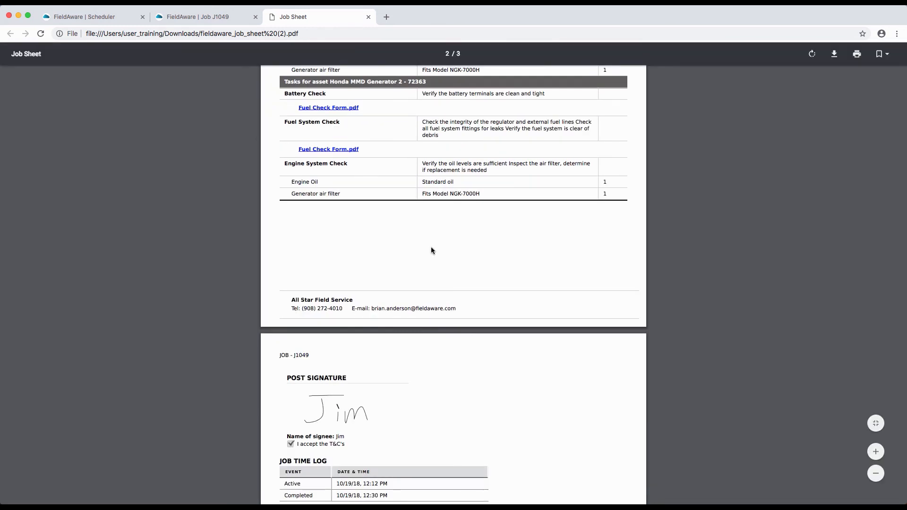
key(super+w)
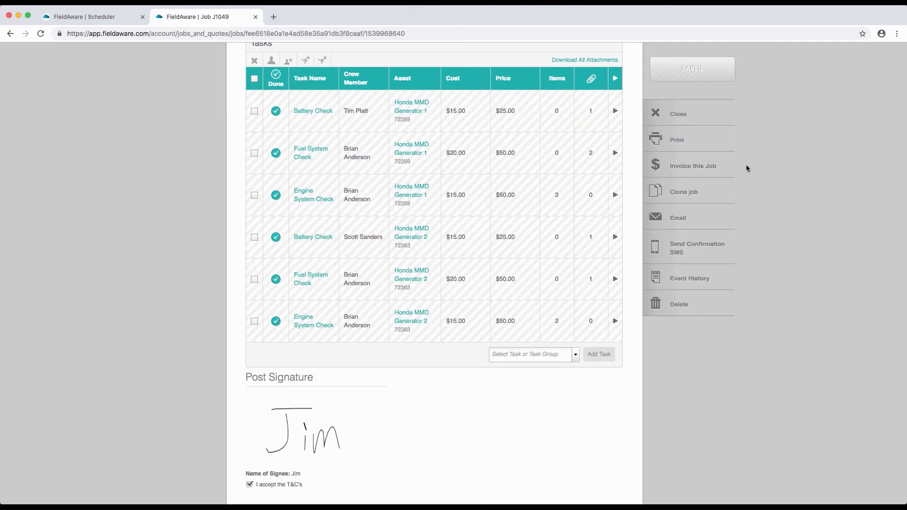
Invoice the completed Premier Services Inc job
click(726, 169)
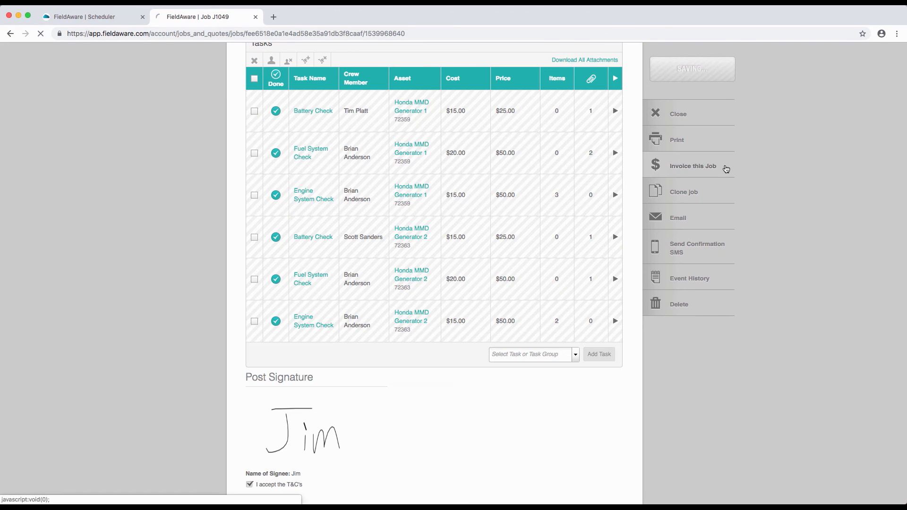
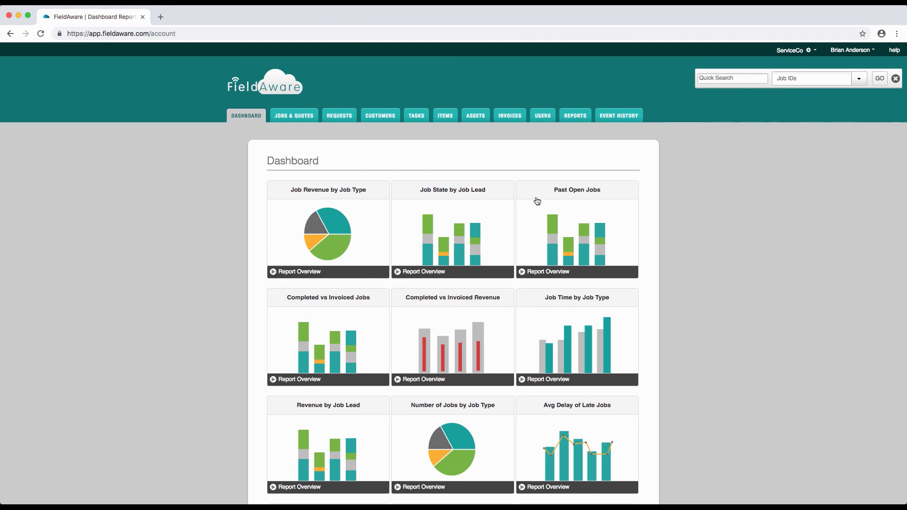
Open the Job Revenue by Job Type dashboard report, examine the jobs behind the Installation slice, and return to the chart
click(366, 223)
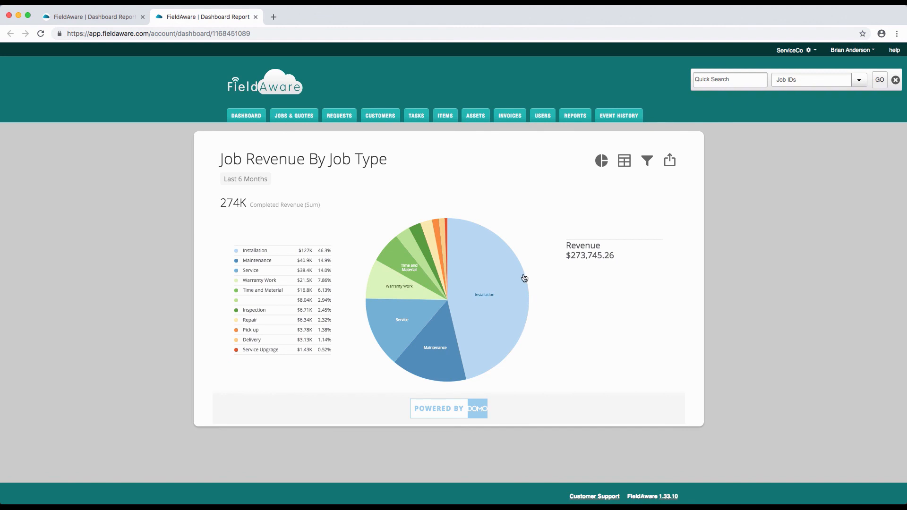
mouse_move(506, 278)
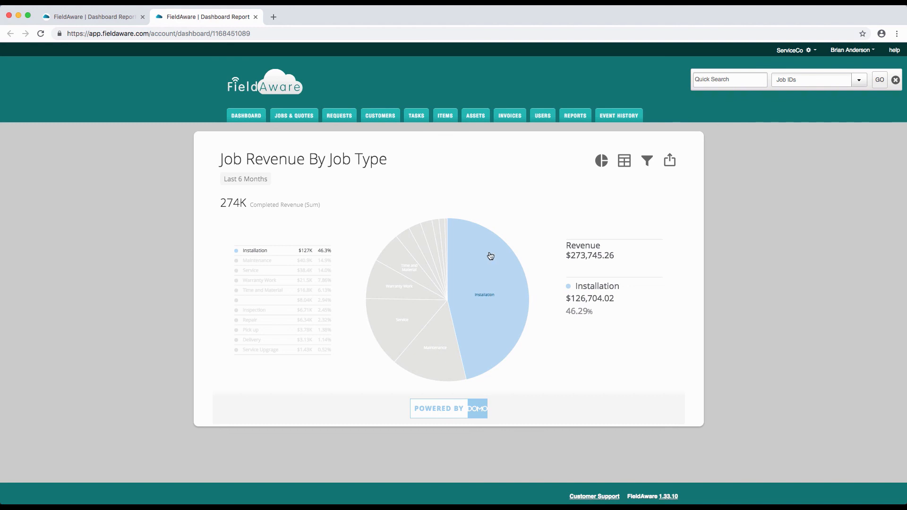
click(491, 256)
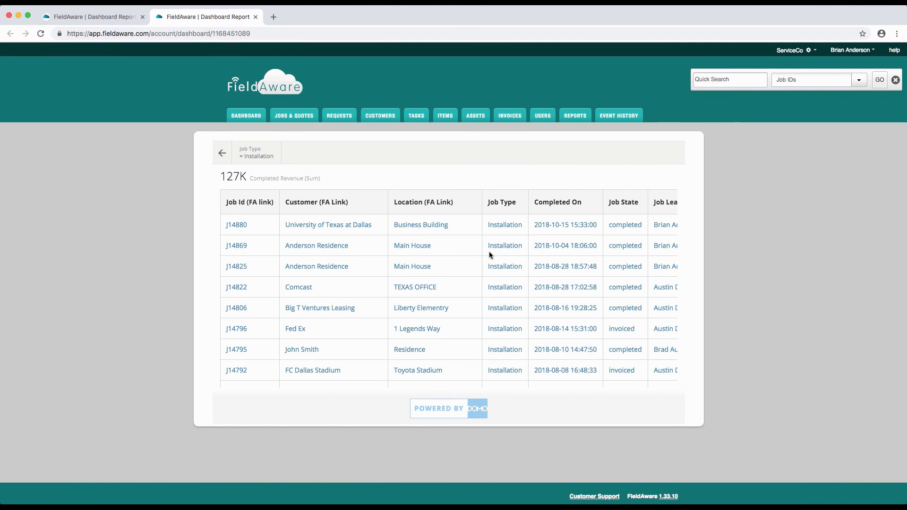
click(222, 154)
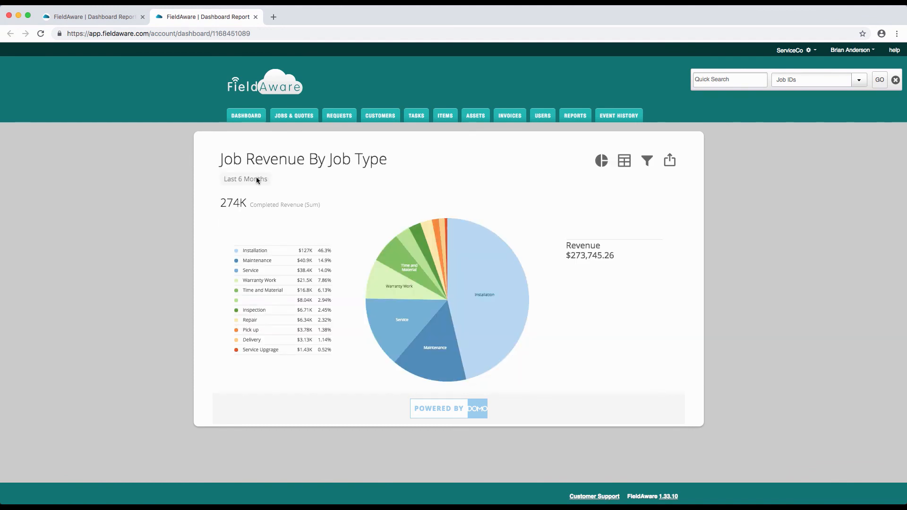
Set the date range of the Job Revenue by Job Type report to Last Quarter
click(255, 180)
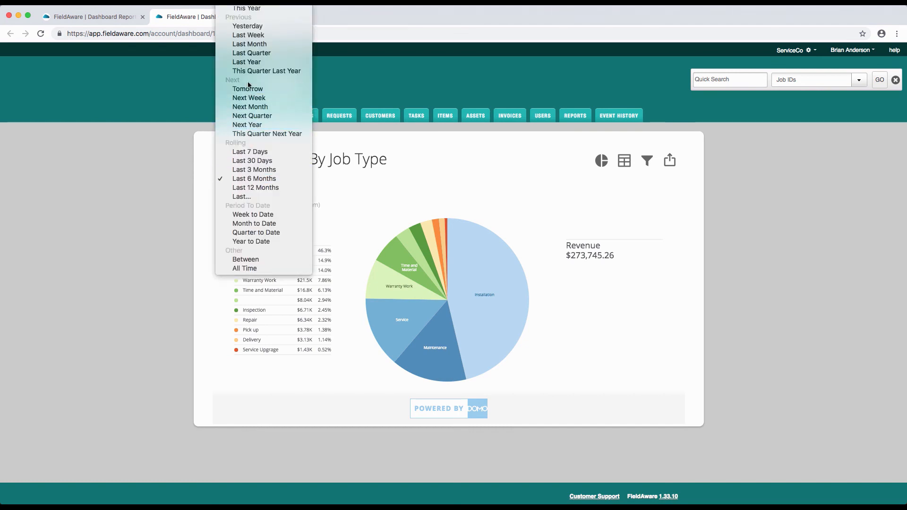
click(249, 53)
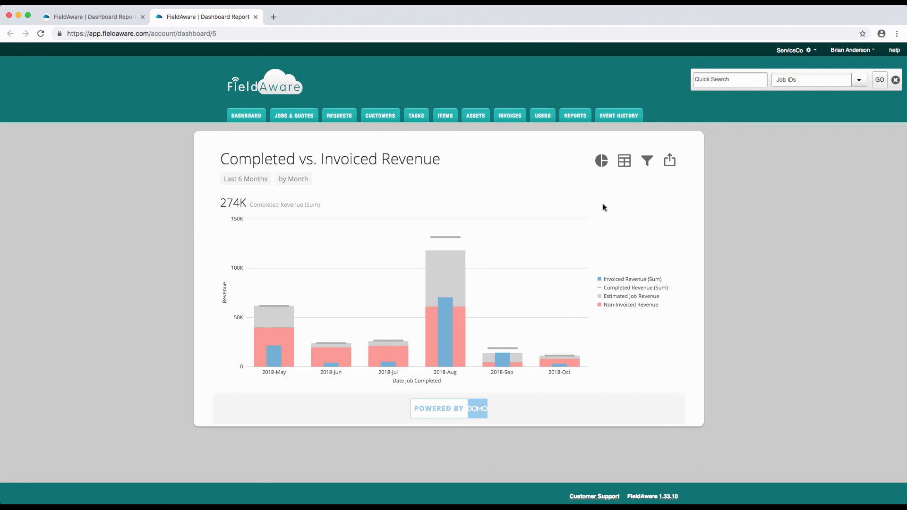
Drill into the August 2018 jobs in the Completed vs. Invoiced Revenue report, then close the report
click(461, 323)
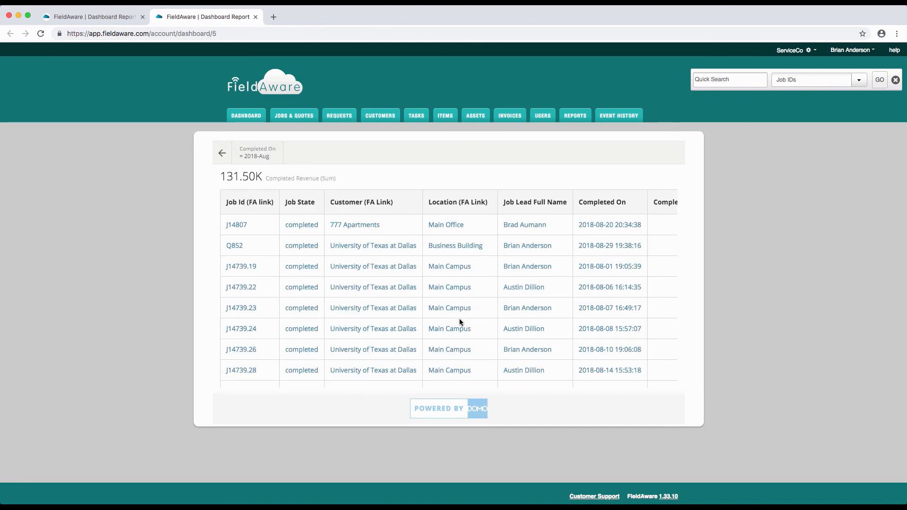
key(super+w)
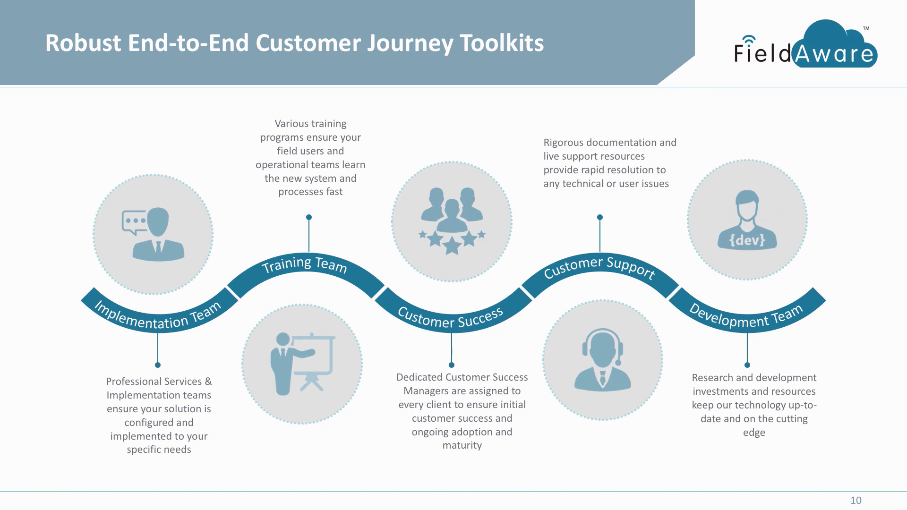
key(Right)
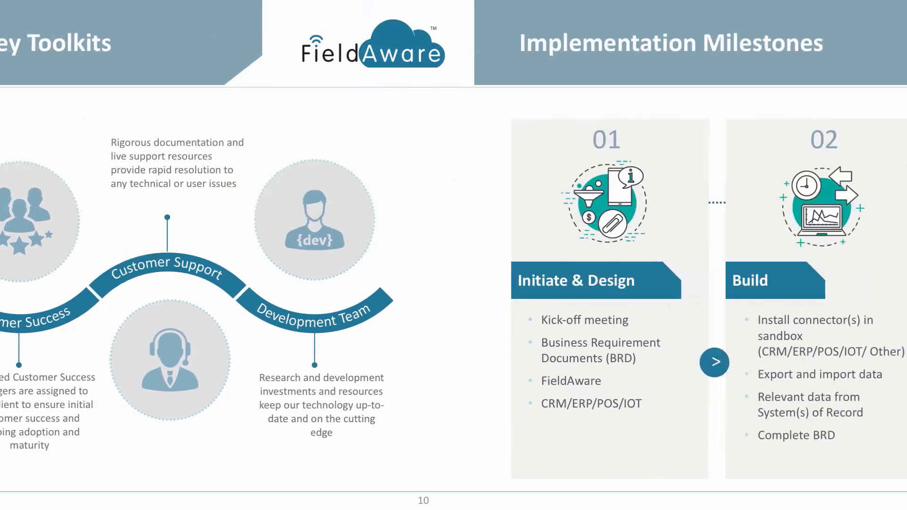